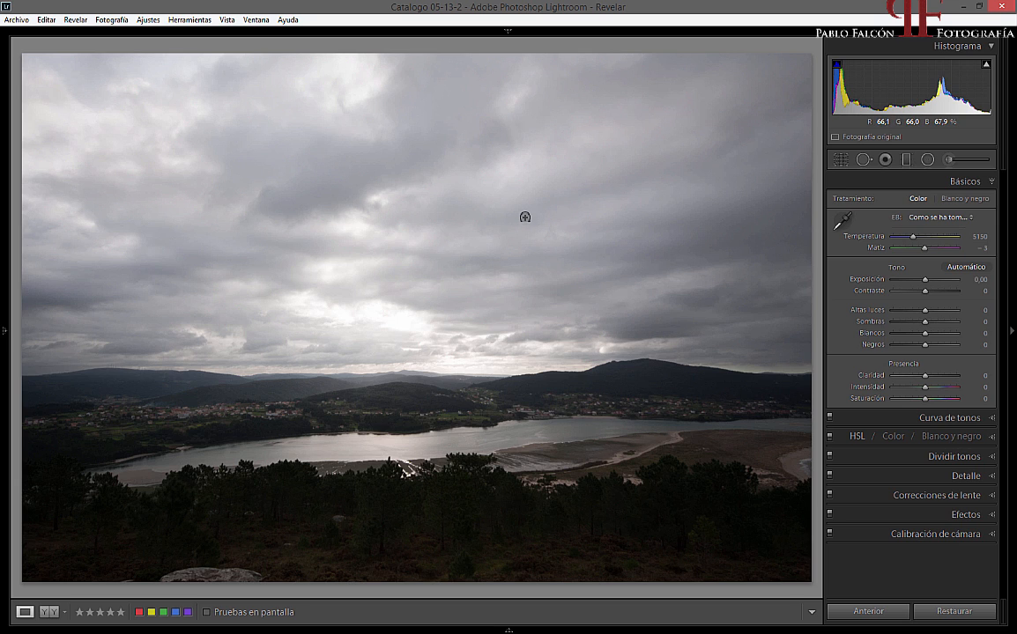
Set the photo's exposure to +0.94, highlights to −100 and shadows to +47 in the basic tone adjustments
drag(925, 284, 923, 286)
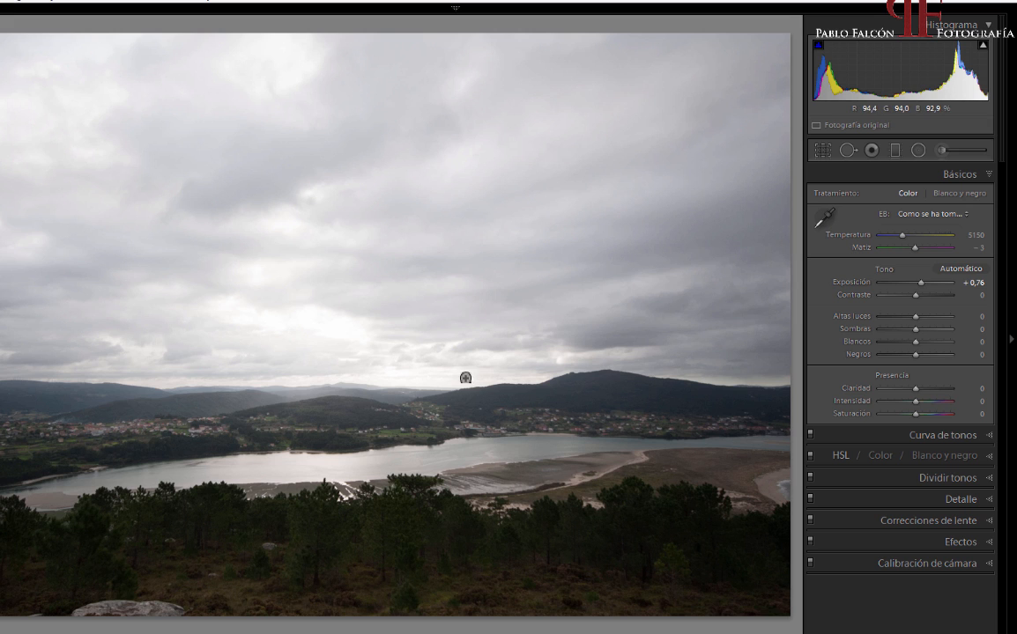
drag(925, 289, 925, 289)
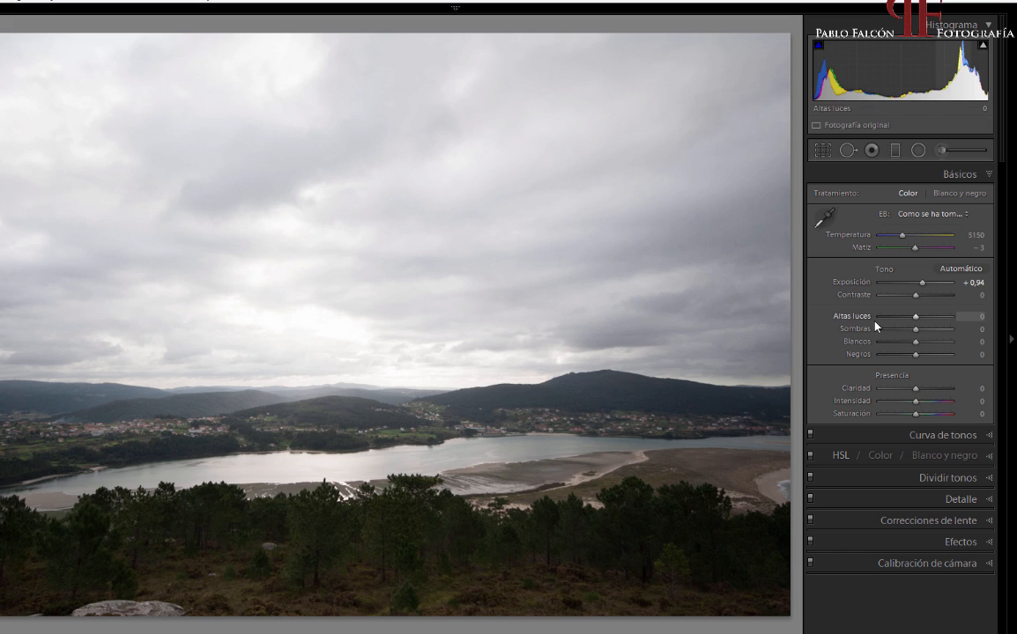
drag(916, 320, 863, 319)
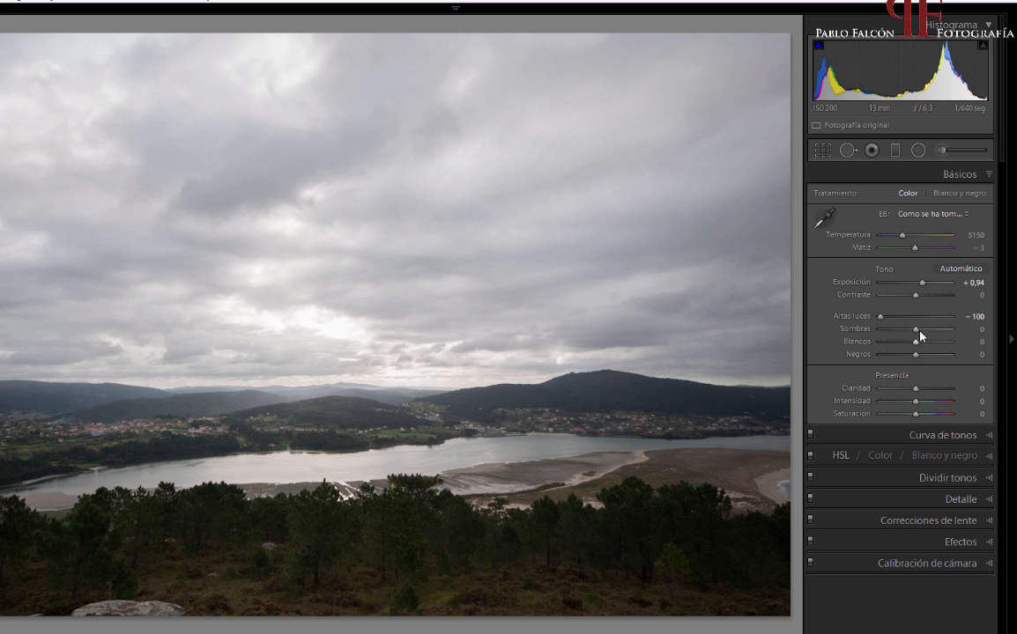
drag(919, 330, 934, 330)
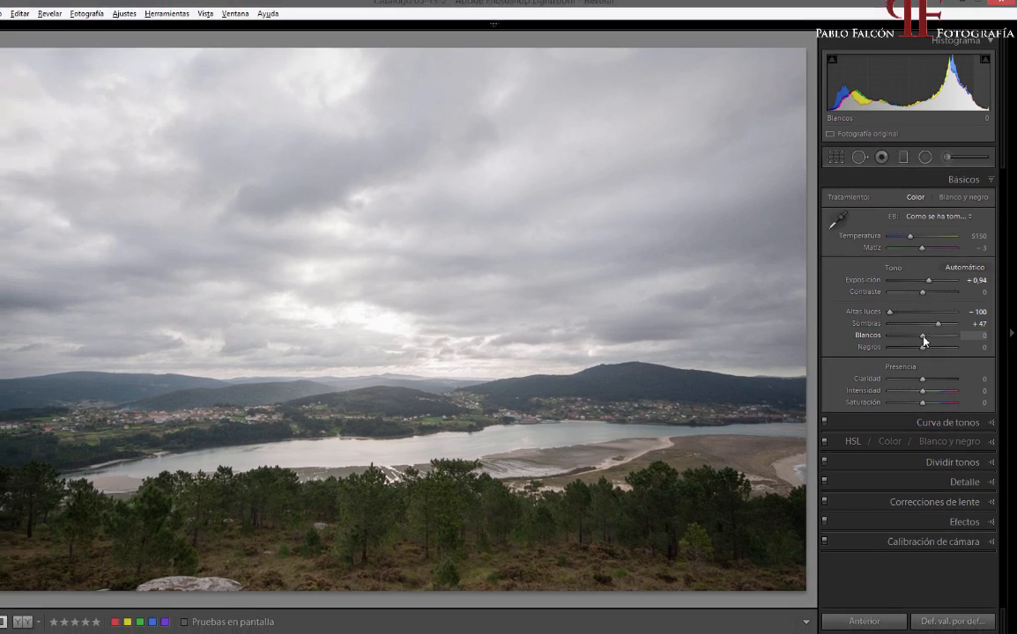
Set the whites to +11 and the blacks to −21, using the clipping preview for the blacks
drag(917, 348, 930, 338)
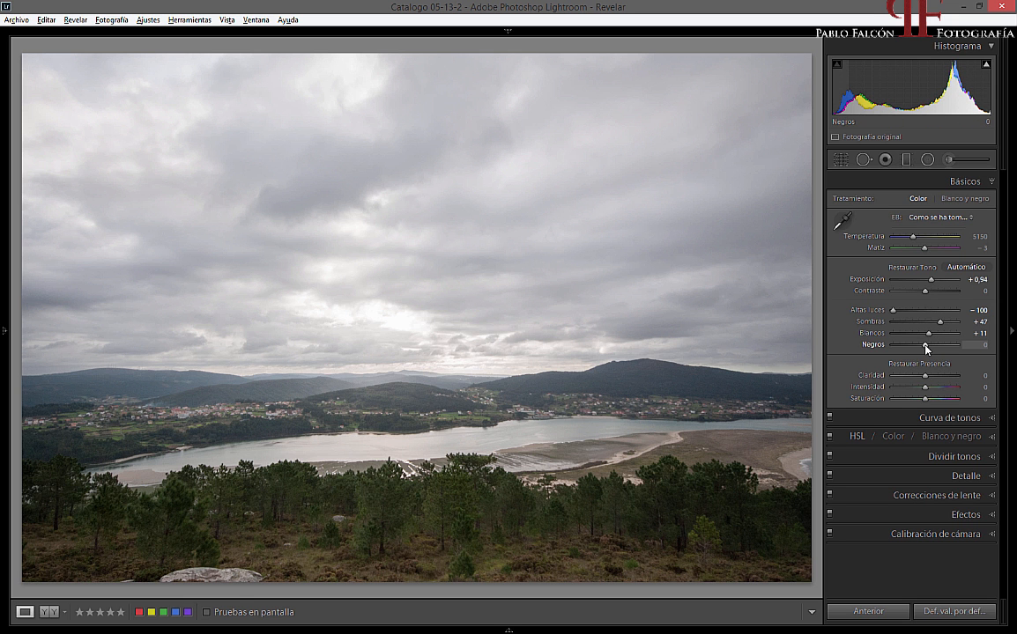
alt+click(926, 348)
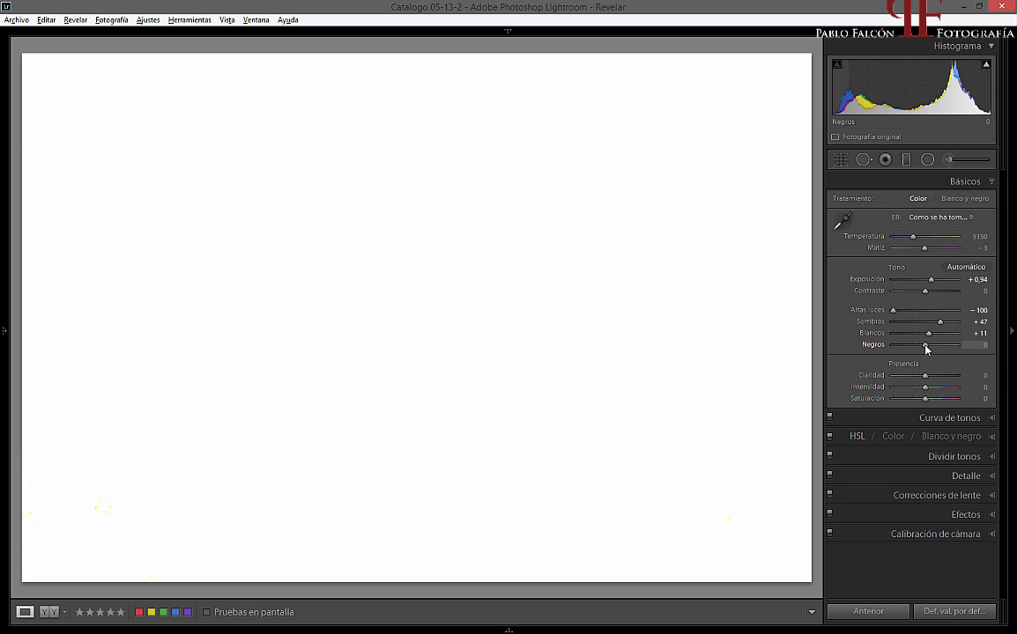
drag(926, 349, 920, 349)
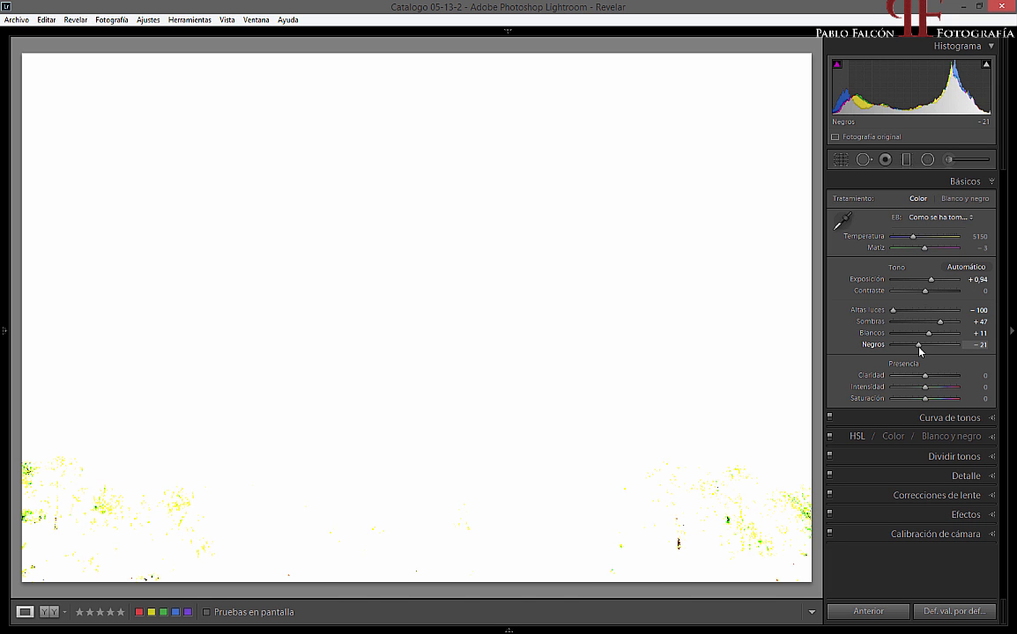
Set clarity to +34 and vibrance (Intensidad) to +15, and warm the white balance temperature to 5585
drag(919, 350, 936, 378)
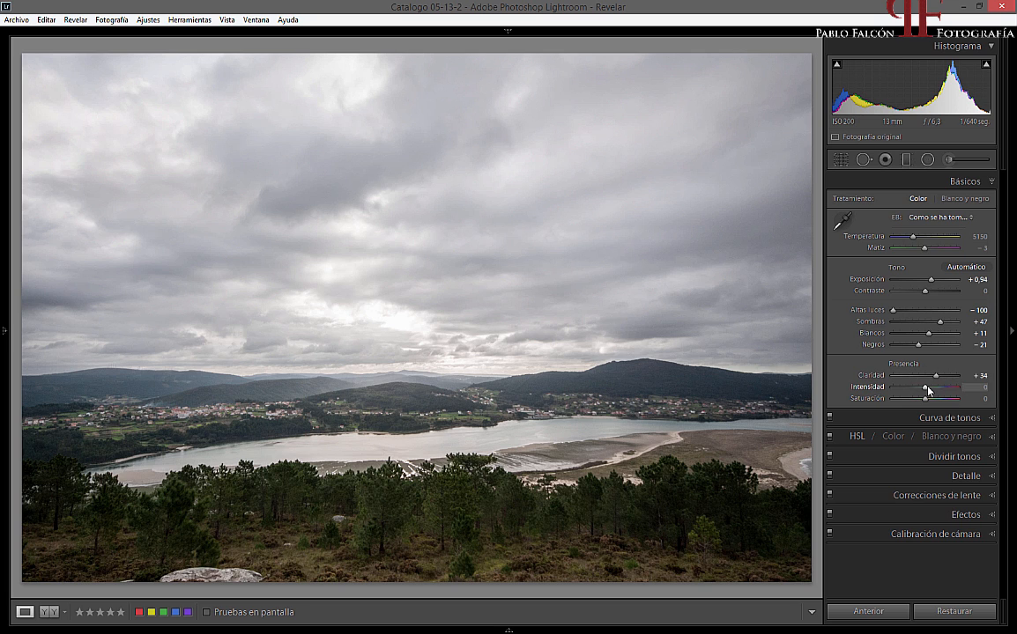
drag(928, 390, 932, 390)
drag(913, 238, 916, 239)
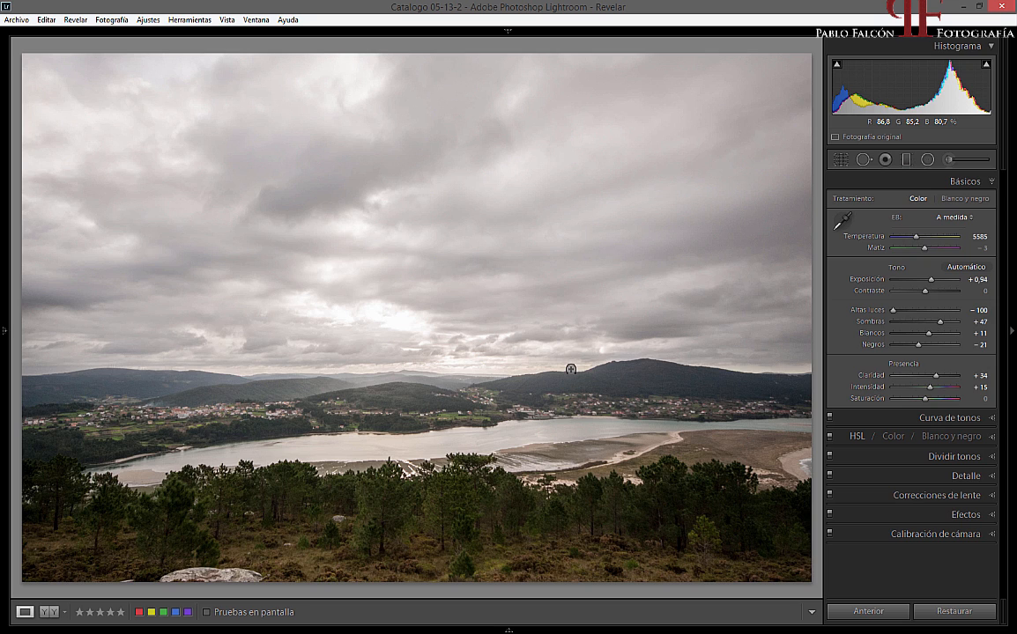
Adjust the HSL saturation: red −18, orange −20, yellow −18, green +11, aquamarine +25 and blue +27
click(859, 441)
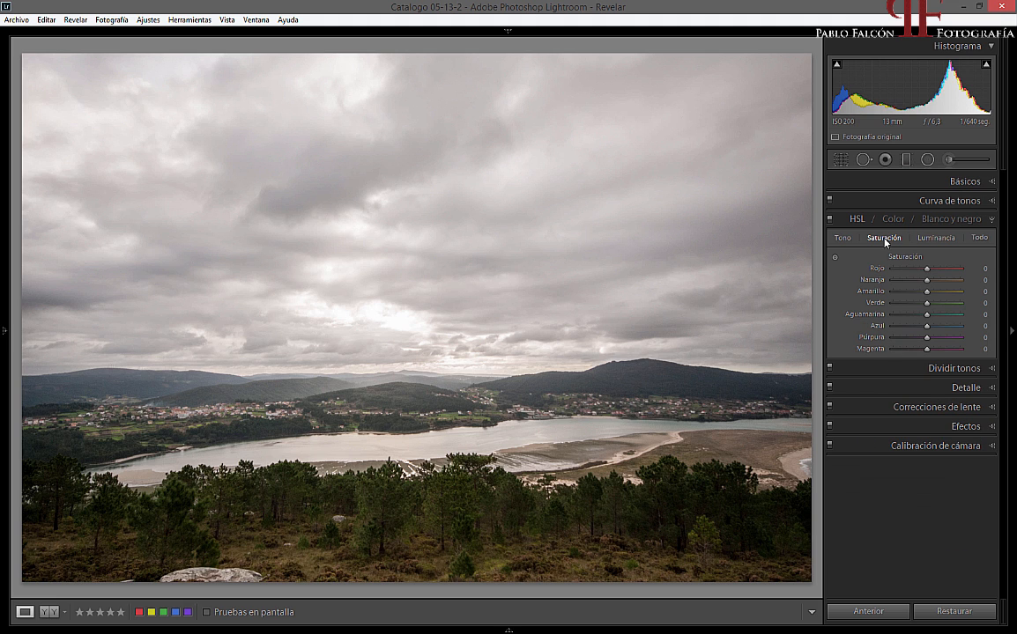
click(884, 239)
click(884, 240)
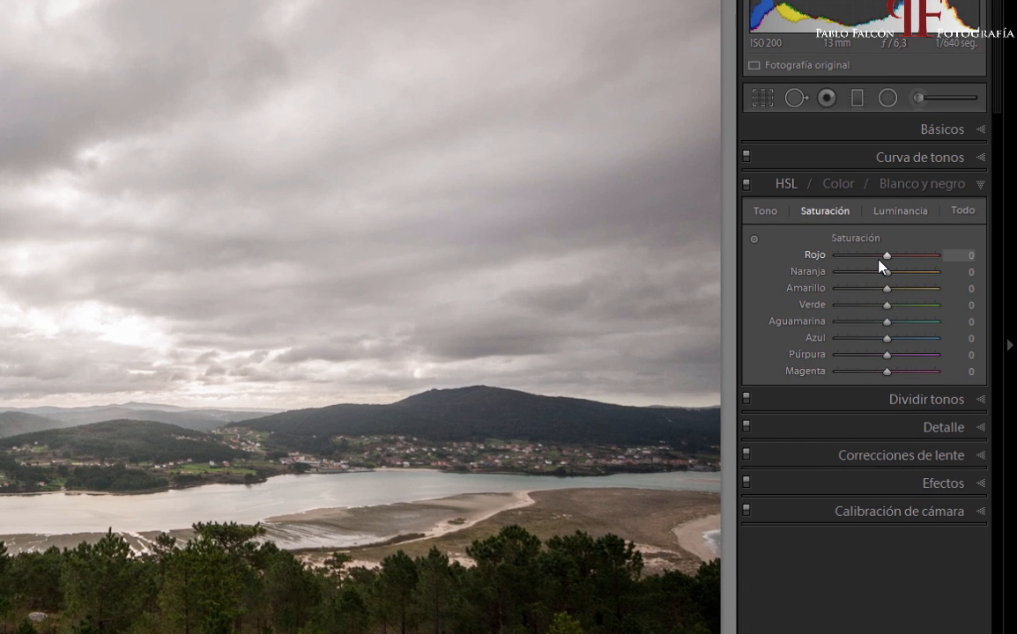
drag(887, 258, 879, 292)
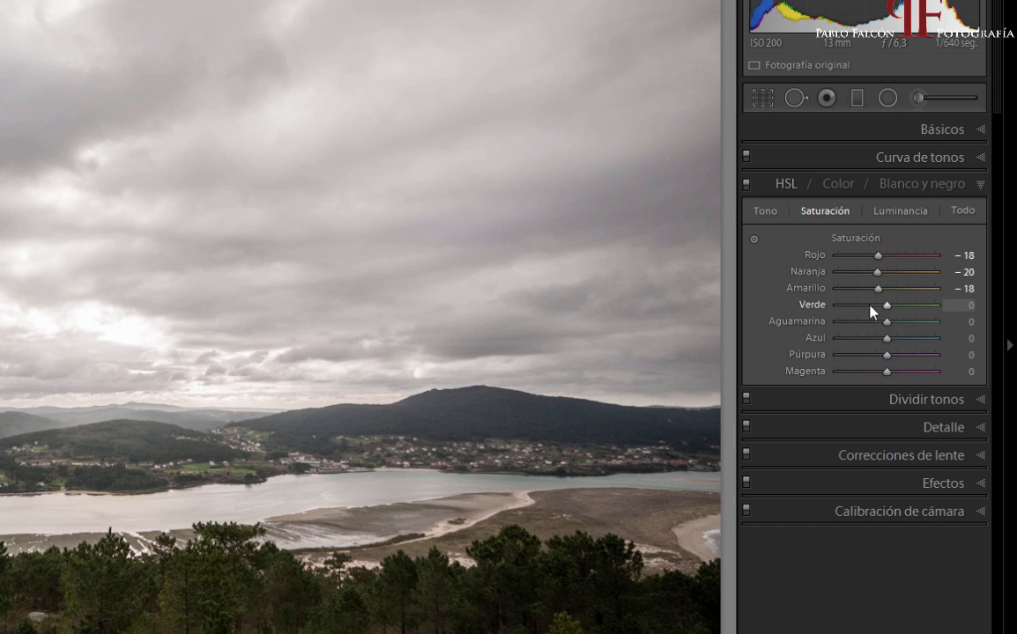
mouse_move(892, 309)
mouse_down()
mouse_move(901, 342)
mouse_move(889, 324)
mouse_up()
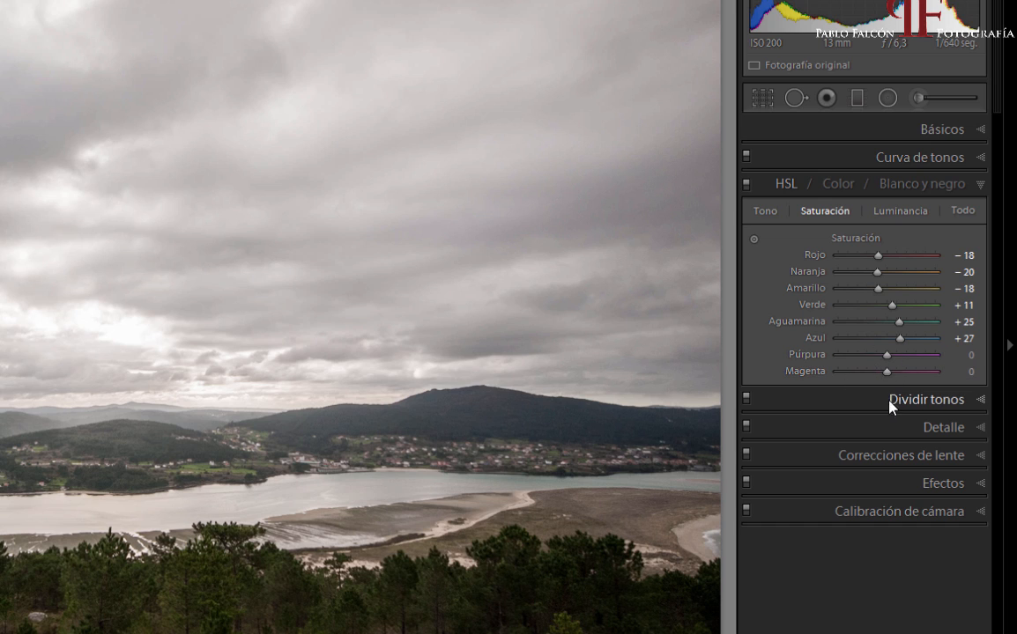
Tint the highlights violet-blue in split toning with hue 256 and saturation 14
click(915, 402)
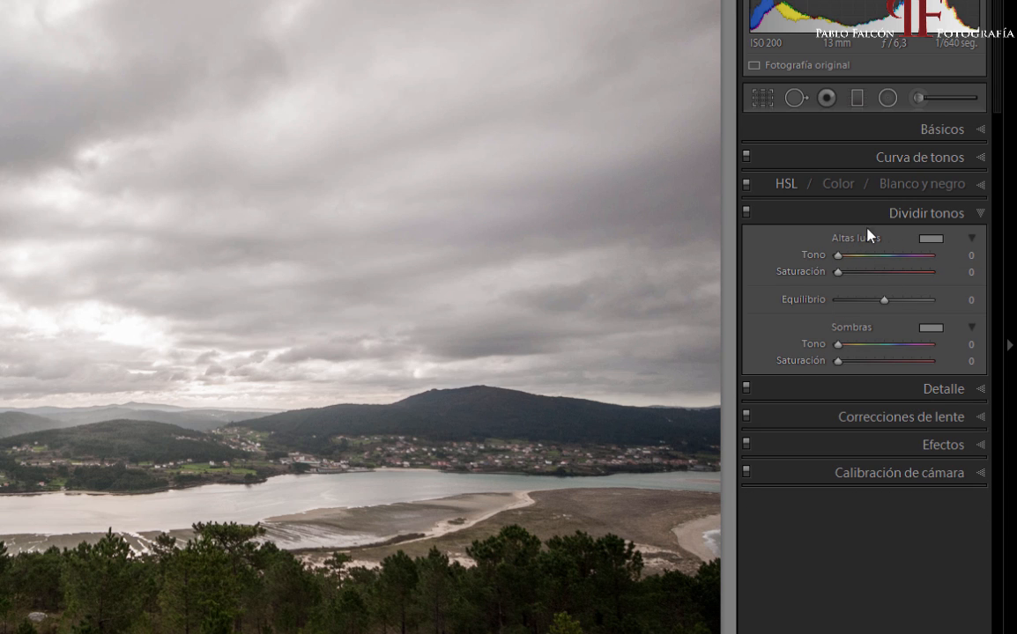
click(931, 239)
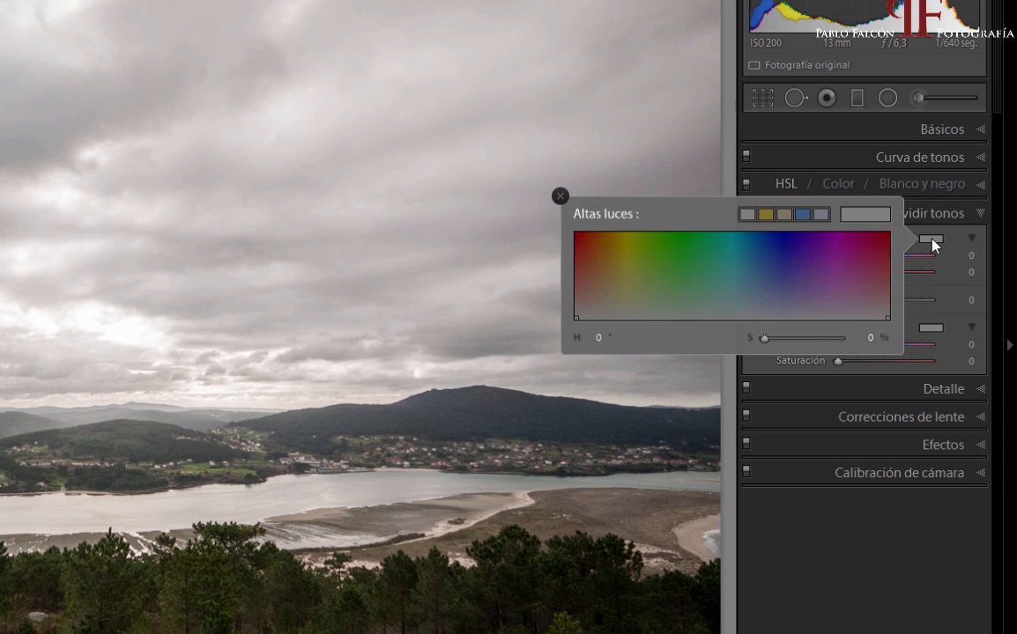
click(793, 291)
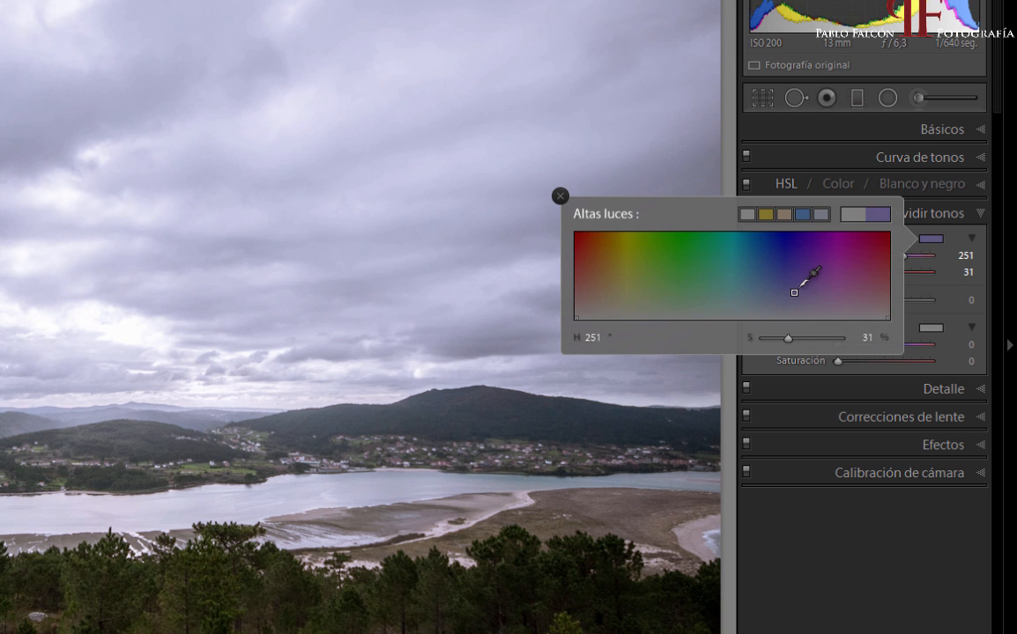
drag(794, 292, 798, 308)
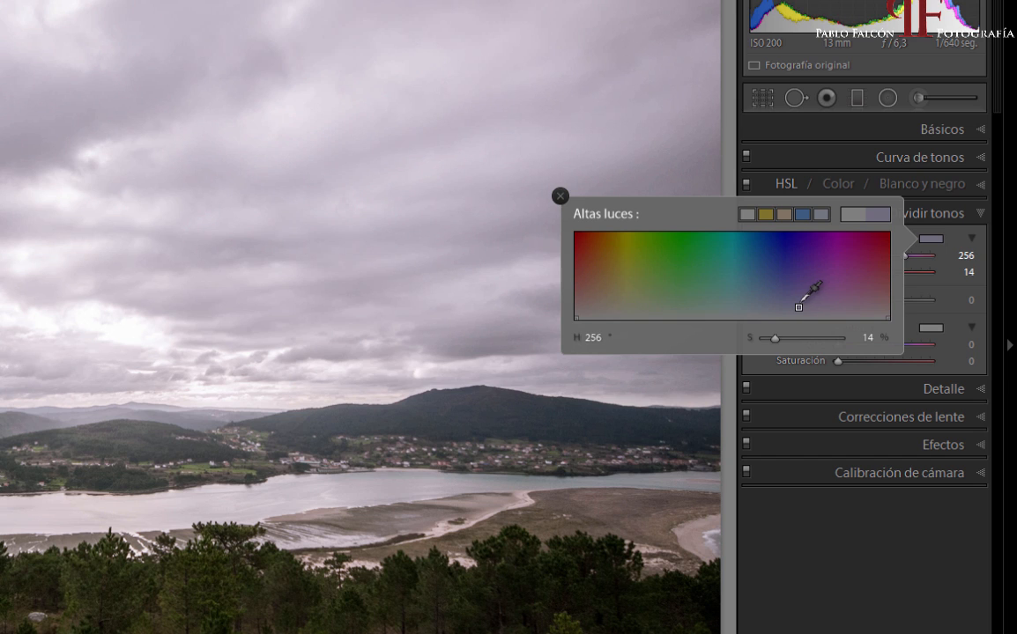
Tint the split-toning shadows blue with hue 226 and saturation 15, and return to the HSL saturation settings
click(930, 328)
click(932, 328)
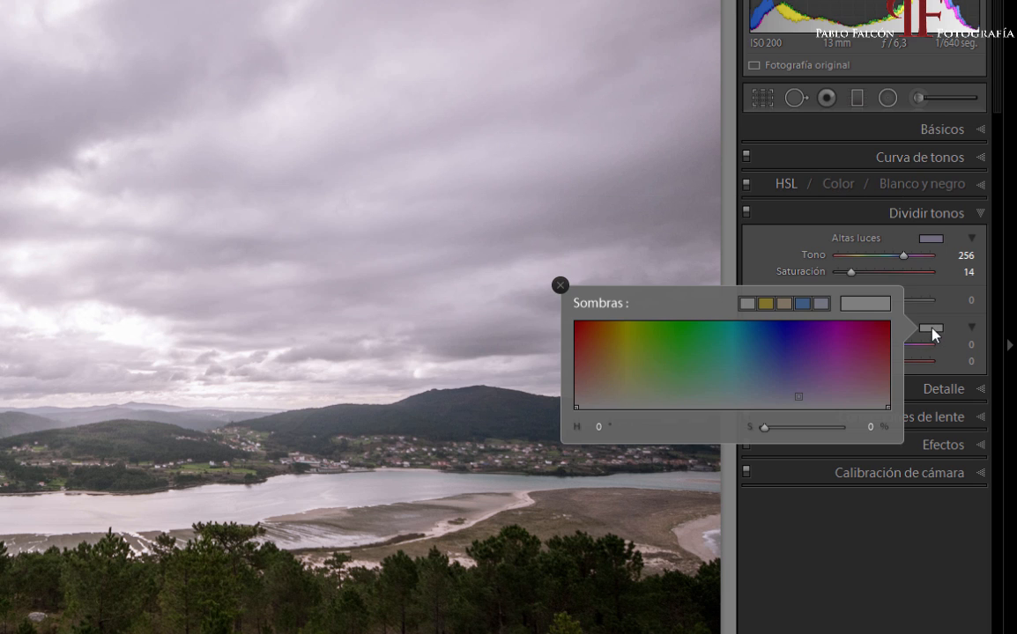
click(784, 381)
mouse_move(784, 381)
mouse_down()
mouse_move(775, 394)
mouse_move(778, 315)
mouse_move(785, 390)
mouse_move(773, 395)
mouse_up()
click(560, 287)
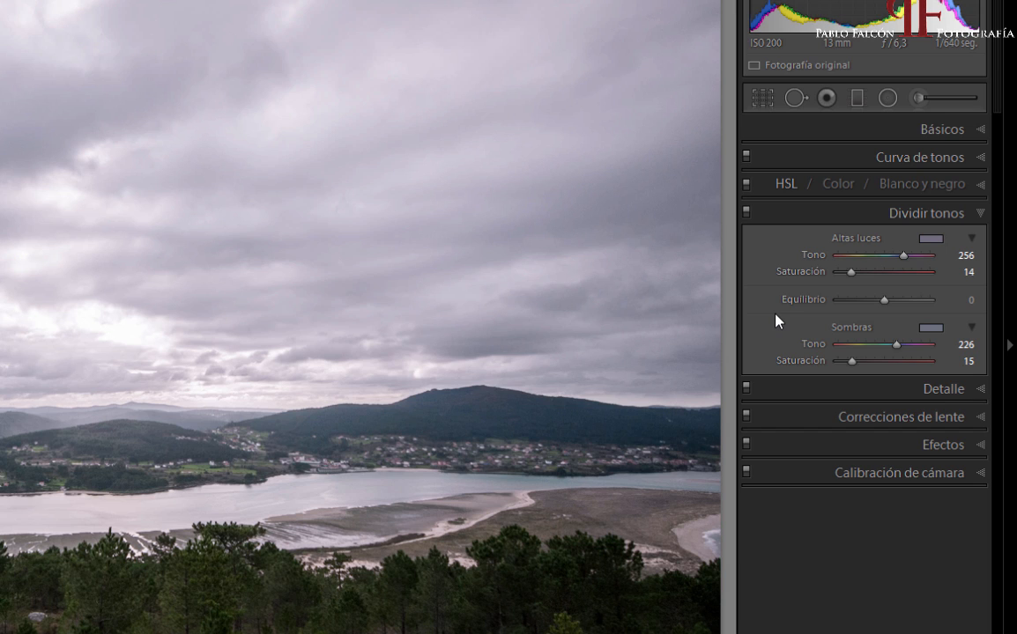
click(792, 190)
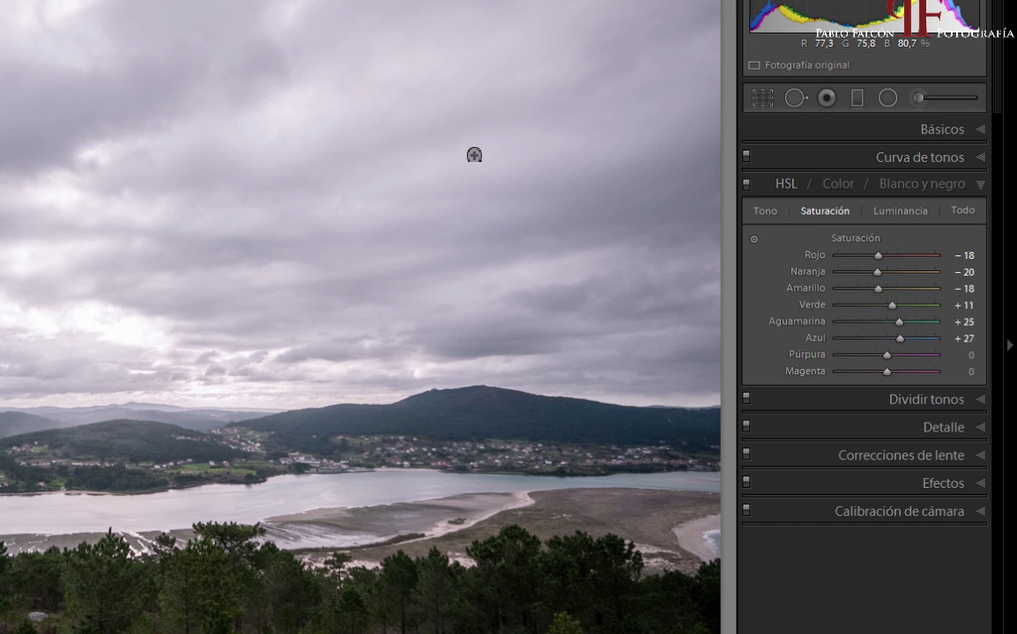
Start a new graduated filter with its effect settings reset and the exposure lowered to −0.56
click(859, 99)
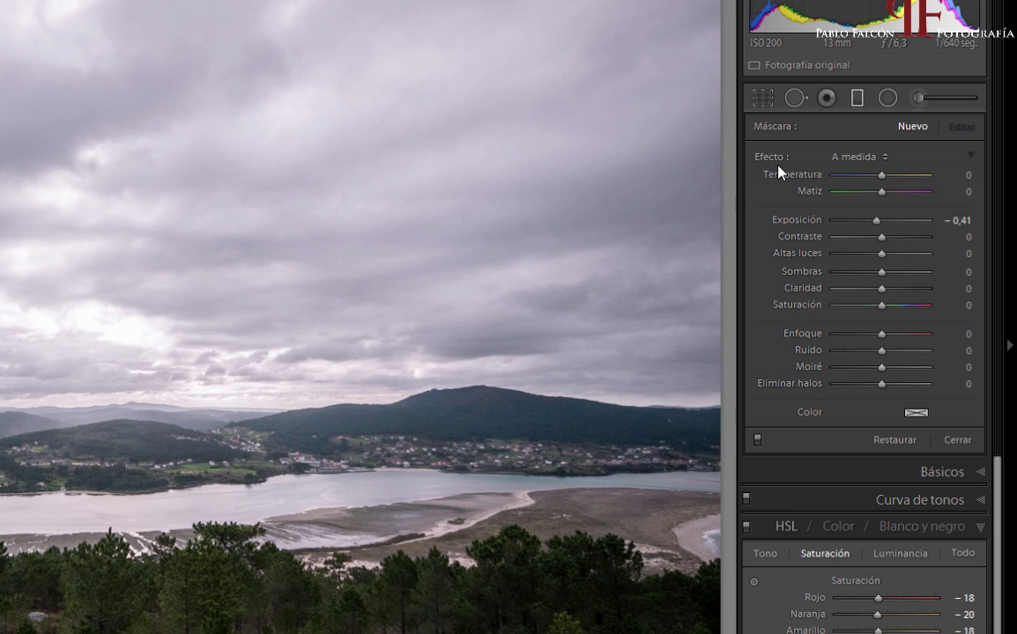
key(alt)
alt+click(780, 161)
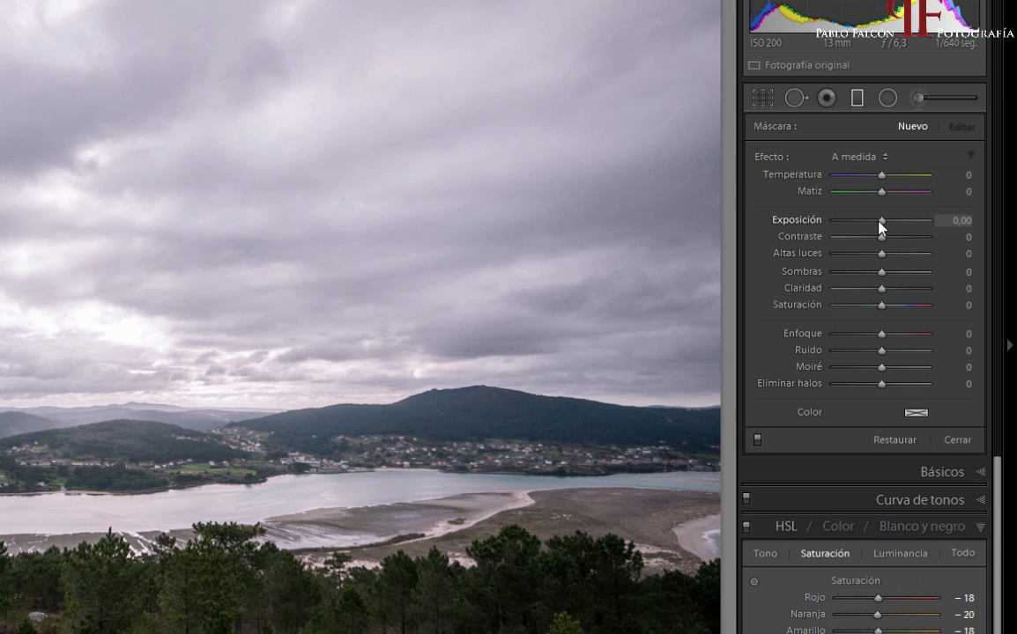
drag(879, 227, 874, 227)
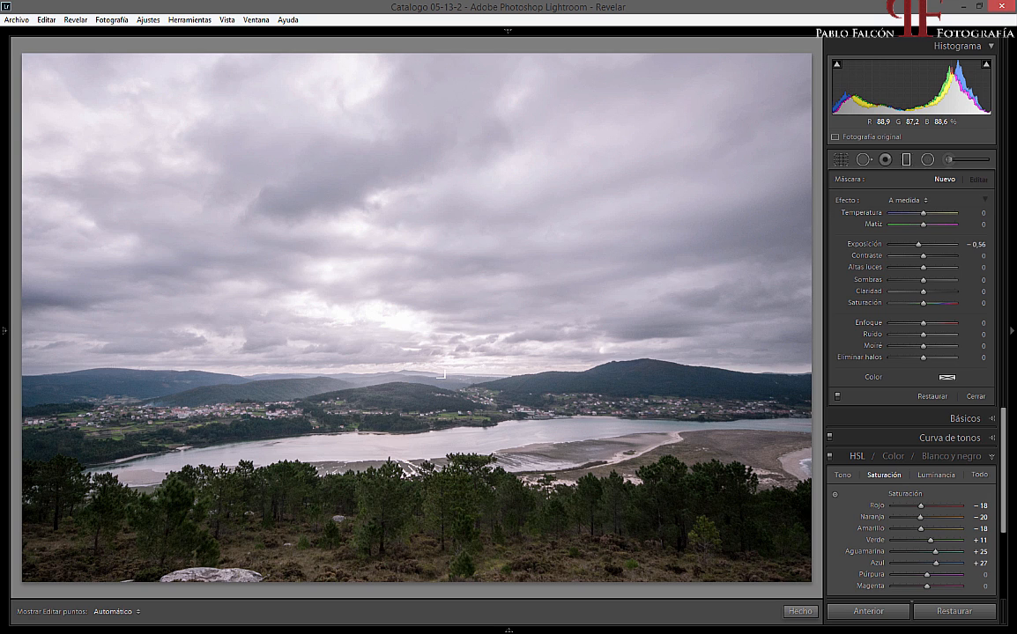
Apply a level graduated filter across the horizon to darken the sky, and set its exposure to −0.79
key(shift)
drag(438, 335, 433, 417)
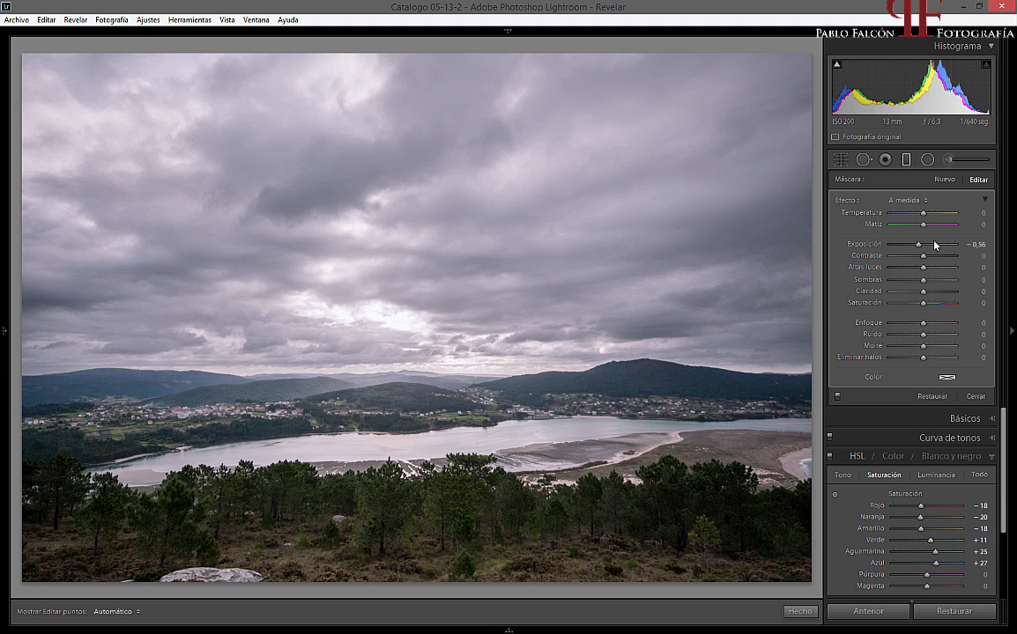
drag(917, 247, 915, 247)
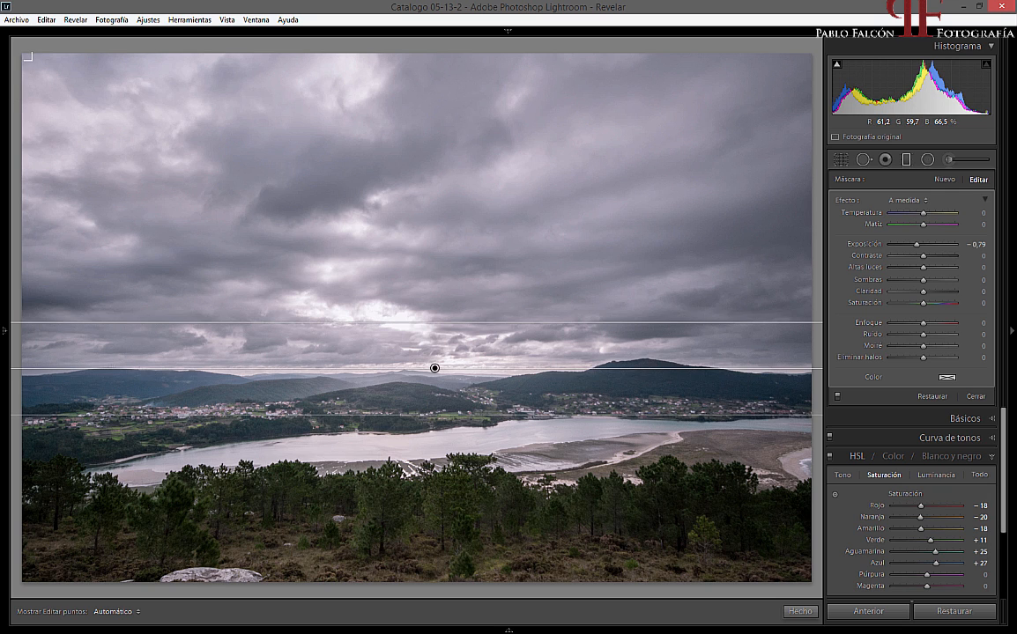
Add a diagonal graduated filter over the sky's upper-left corner and set its temperature to 12
drag(37, 71, 100, 243)
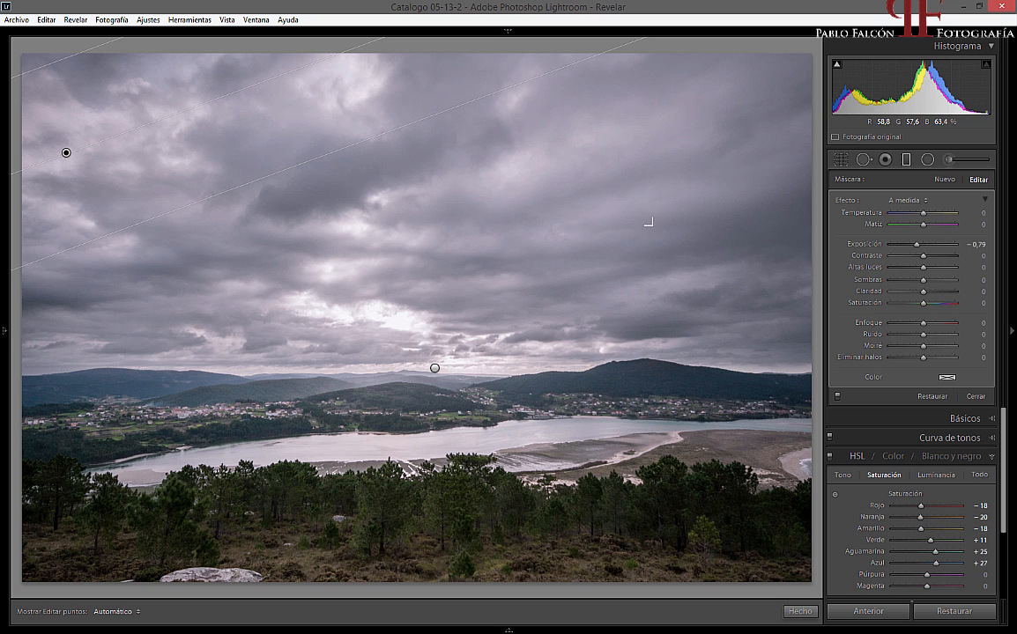
drag(922, 214, 927, 219)
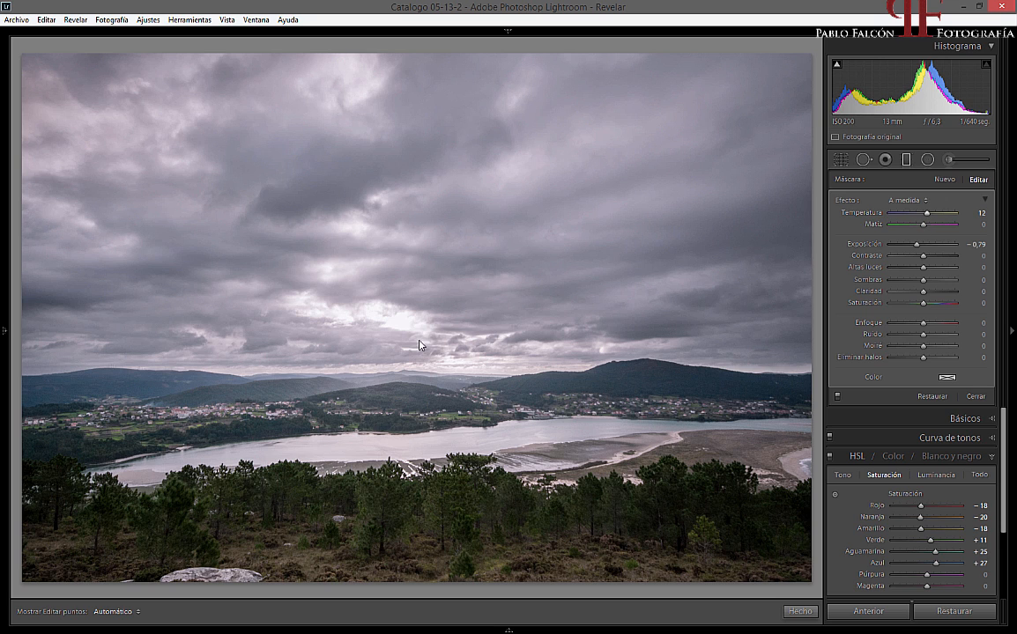
Slightly warm the temperature of the horizon's graduated filter, finish the filter editing and compare the photo with its before version
click(436, 369)
drag(924, 214, 927, 216)
click(976, 397)
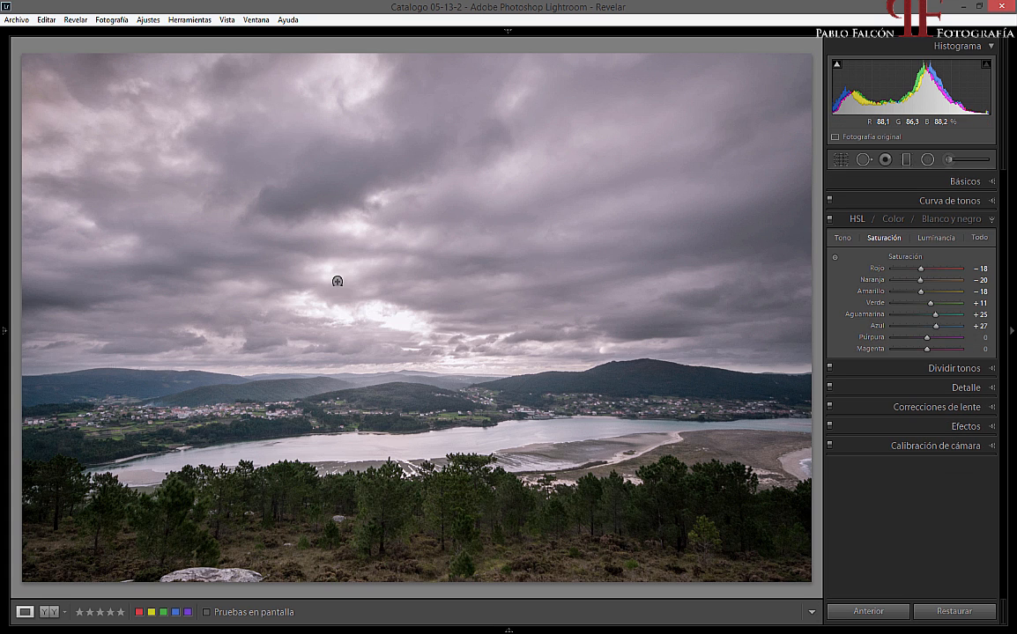
key(backslash)
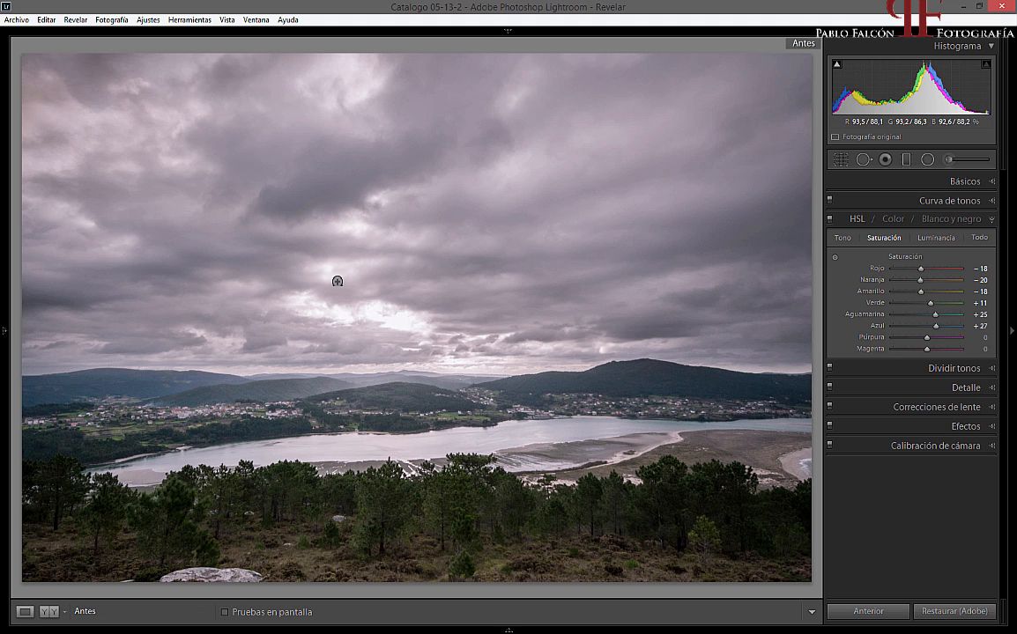
key(backslash)
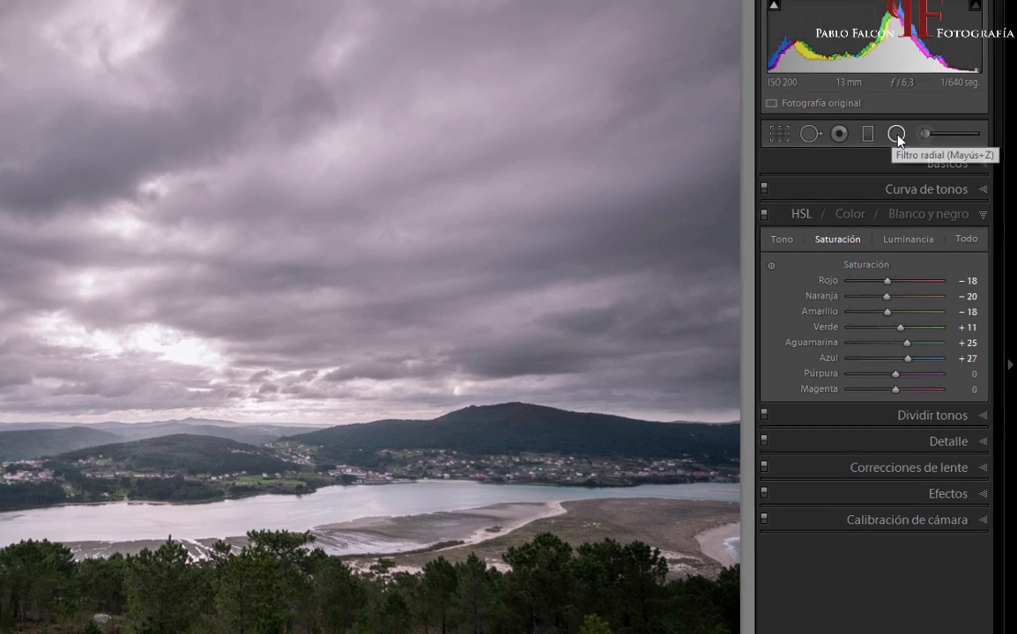
Draw a wide elliptical radial filter over the bright sky at the horizon, with inverted mask and a feather of 100
click(887, 126)
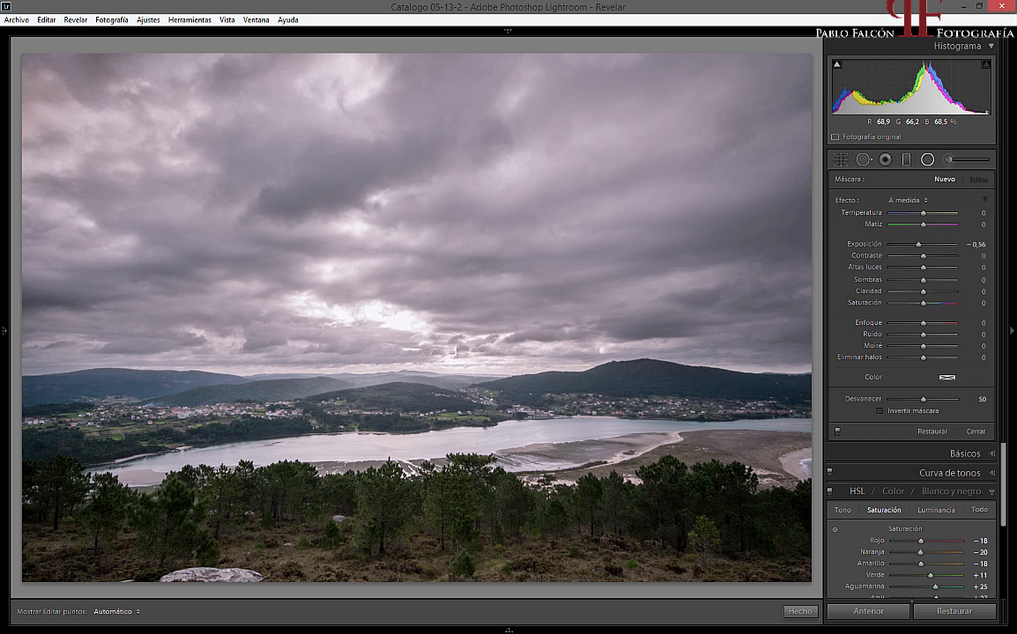
drag(451, 350, 619, 316)
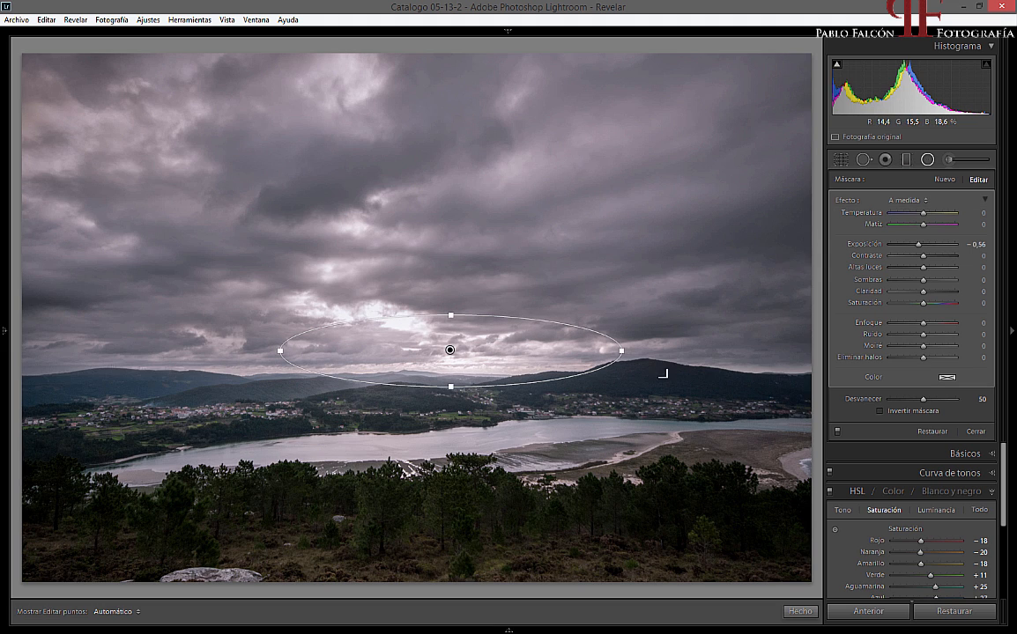
click(881, 412)
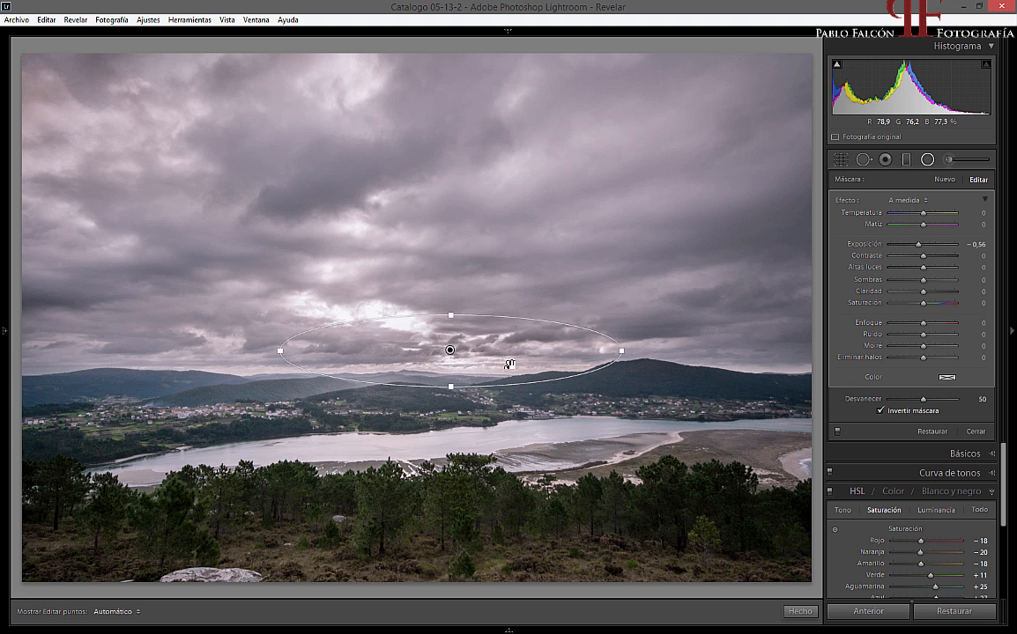
drag(925, 403, 969, 402)
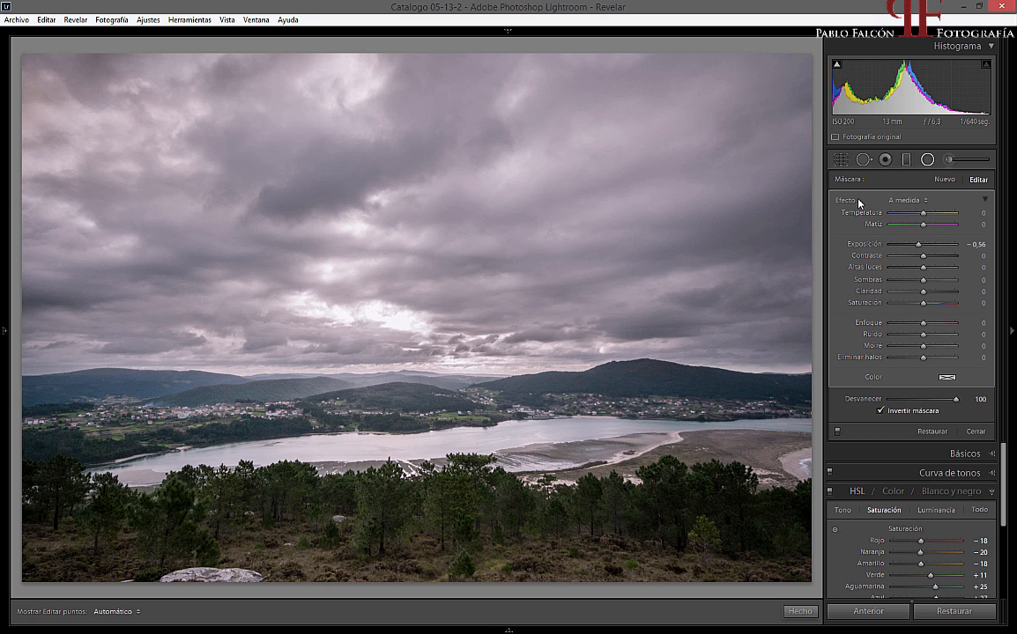
Reset the horizon radial filter's effect settings, set its temperature to 21 and fit its ellipse over the bright sky at the horizon
key(alt)
alt+click(859, 201)
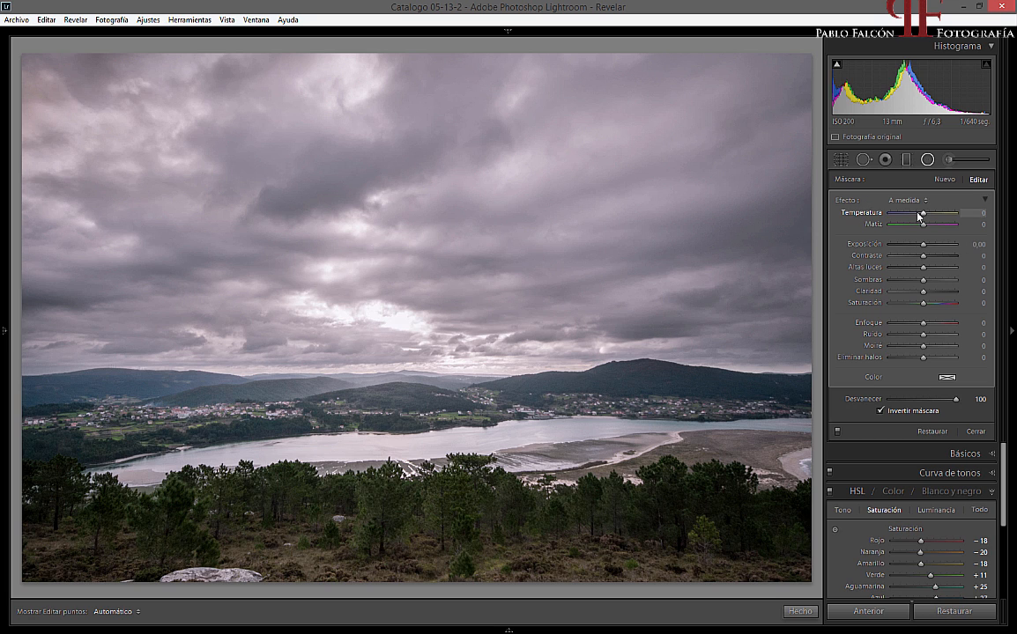
drag(923, 214, 930, 215)
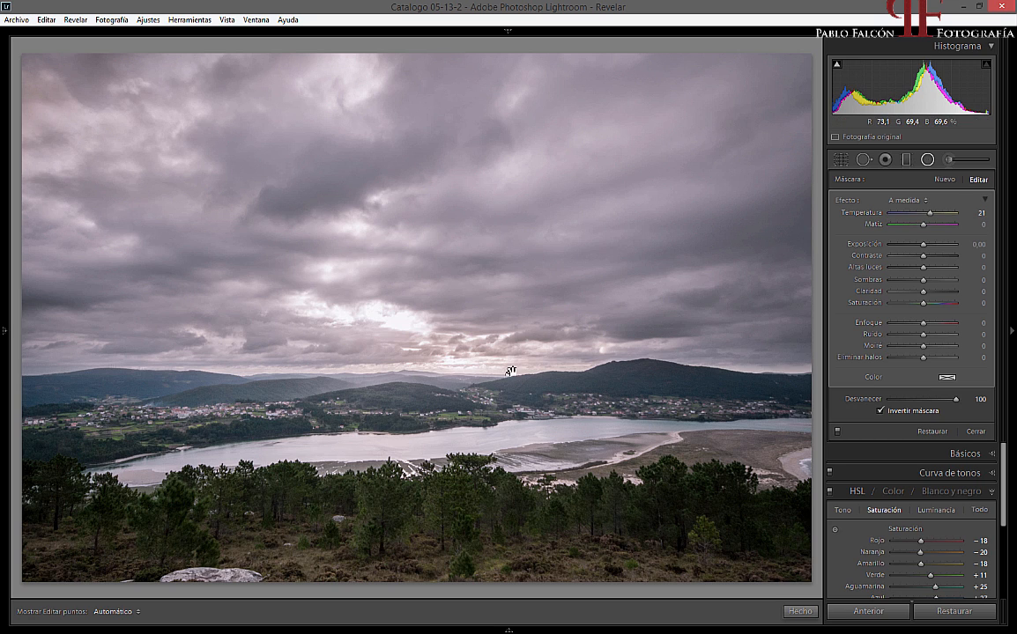
drag(451, 350, 621, 386)
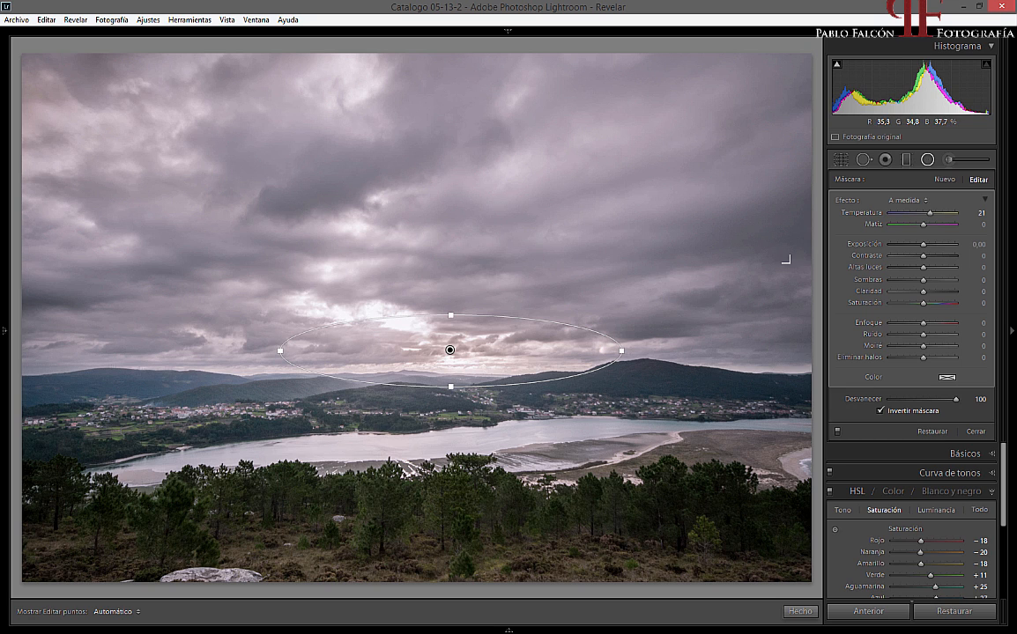
Add a second, much larger elliptical radial filter around the estuary, shift it slightly left and reduce its height
click(943, 179)
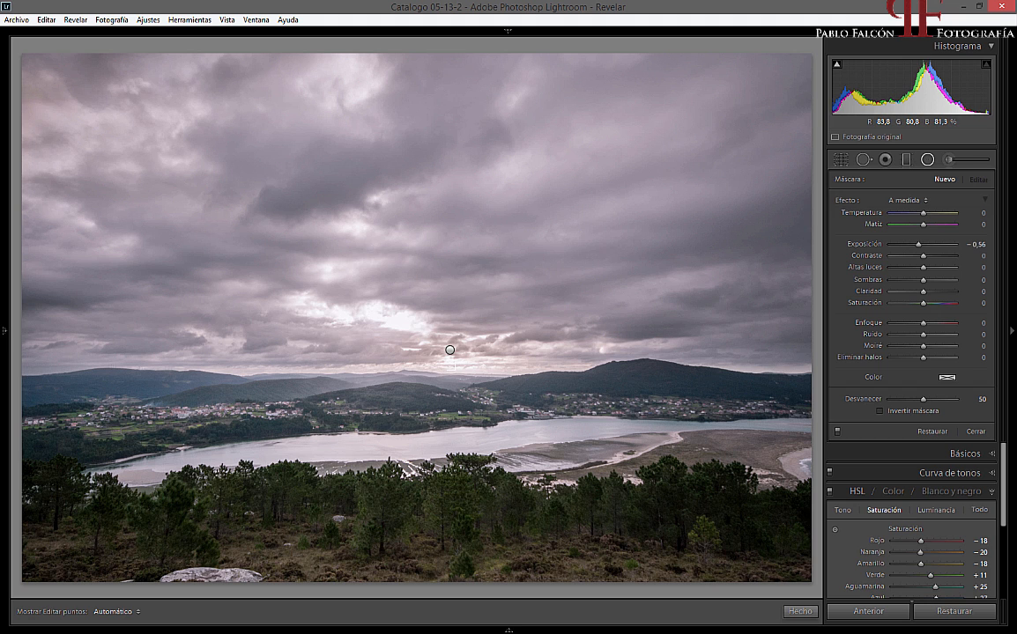
drag(445, 363, 856, 200)
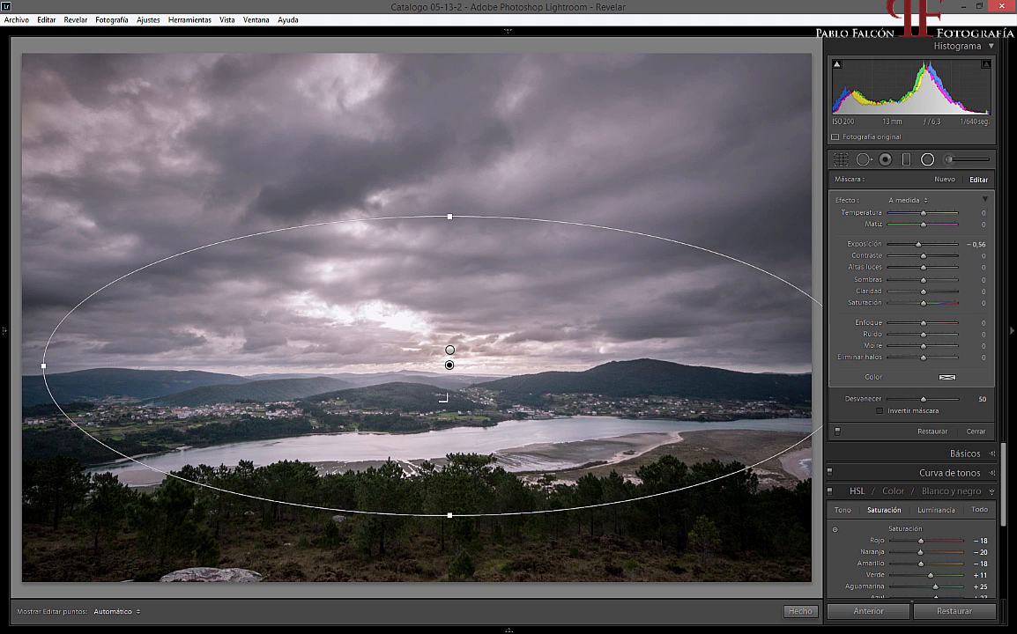
drag(449, 366, 424, 366)
drag(424, 212, 422, 237)
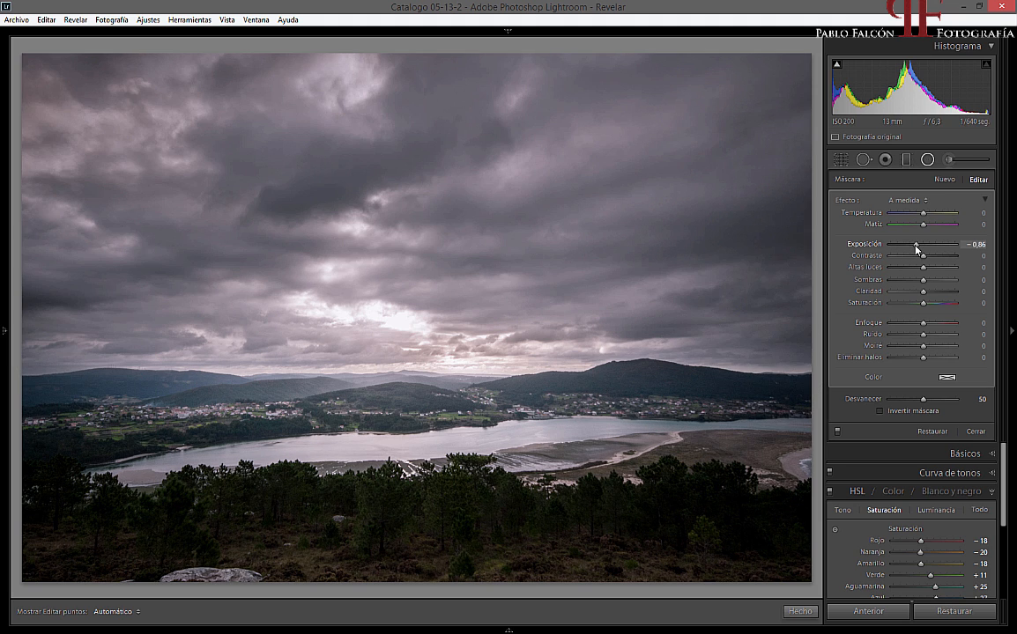
Set the large radial filter's exposure to −1.16 and its shadows to 48, leaving contrast at 0
drag(916, 248, 913, 250)
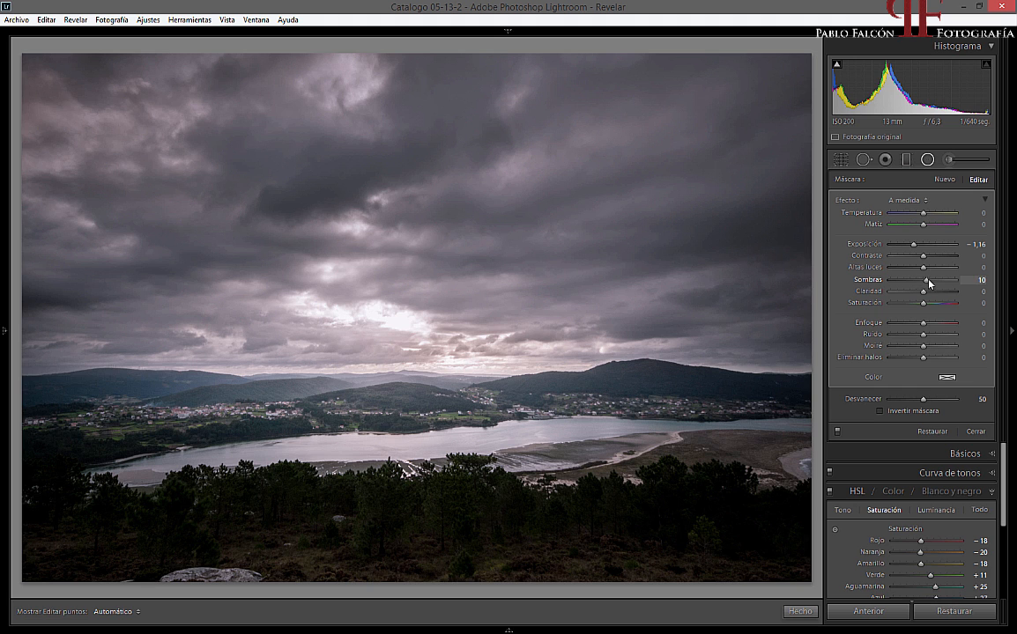
drag(925, 282, 934, 283)
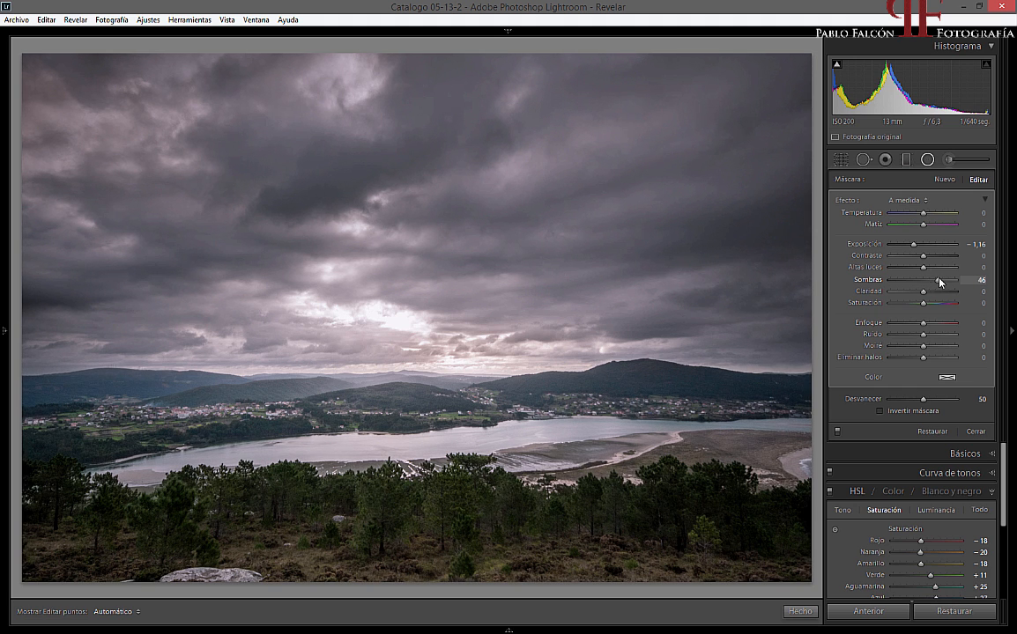
double_click(939, 281)
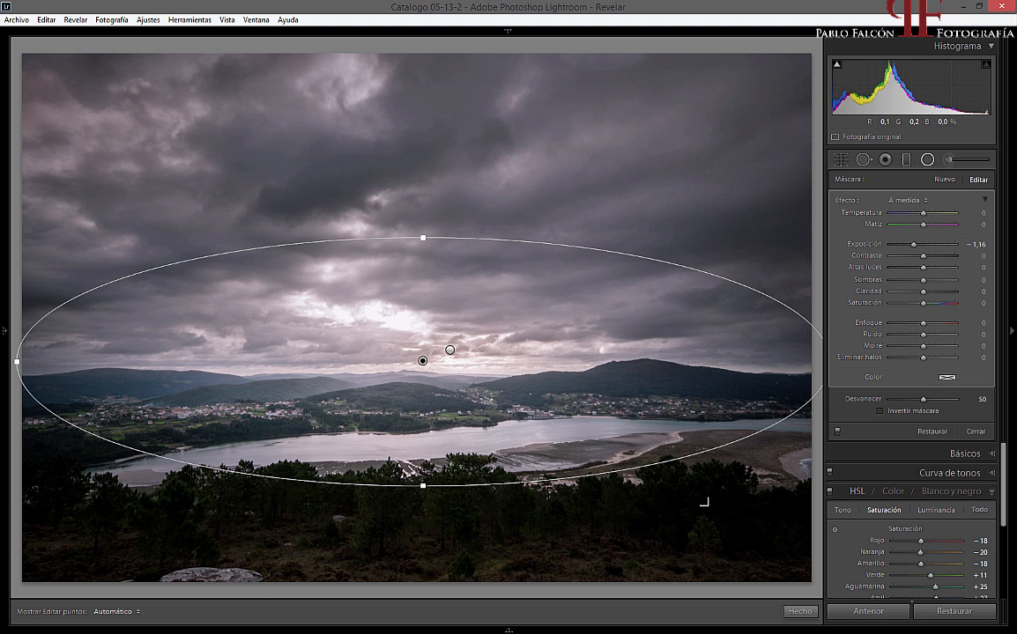
drag(924, 256, 936, 284)
double_click(930, 257)
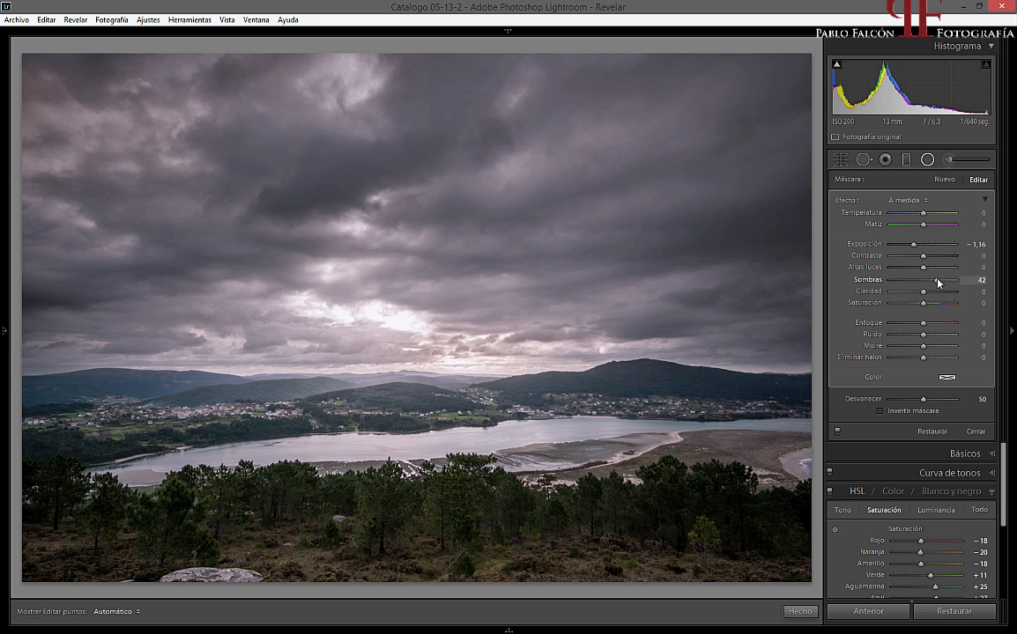
drag(939, 283, 938, 283)
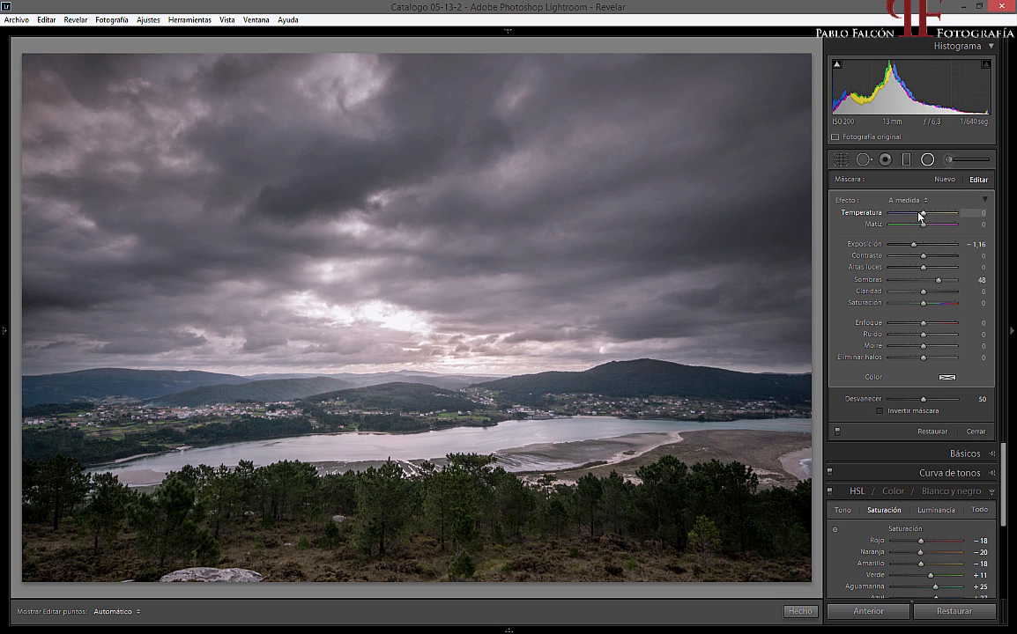
Set the large radial filter's temperature to 10 and tint to 5, and compare the photo with the radial filters off and on
drag(921, 214, 927, 216)
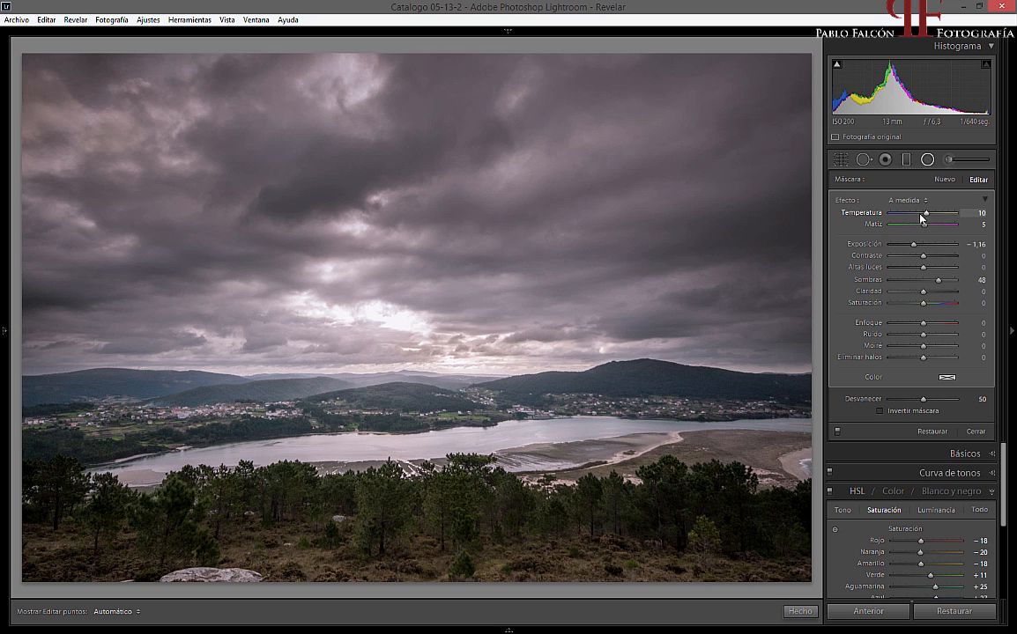
mouse_move(755, 410)
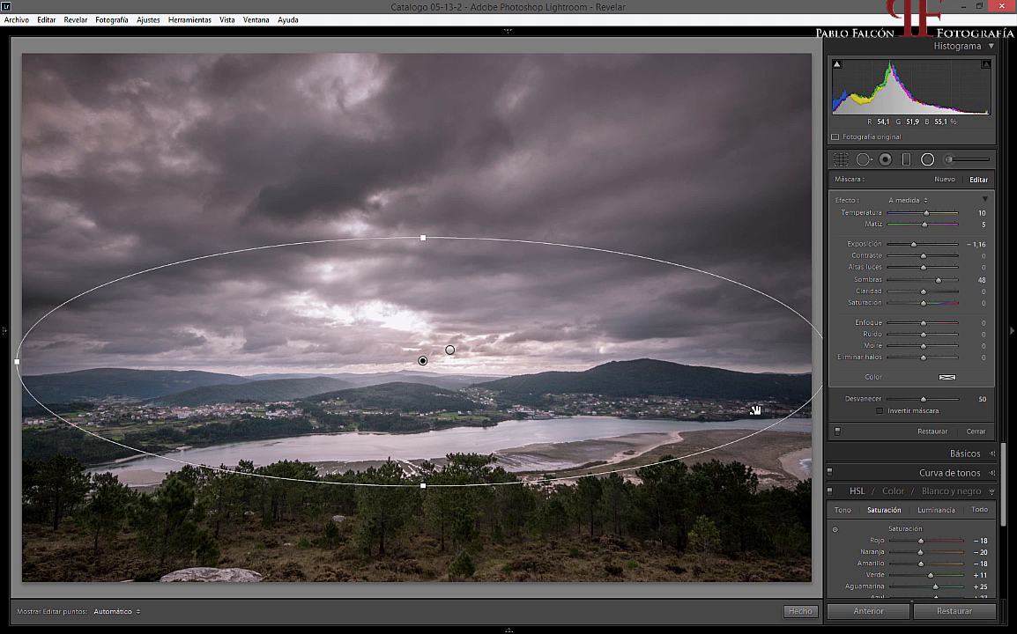
click(838, 432)
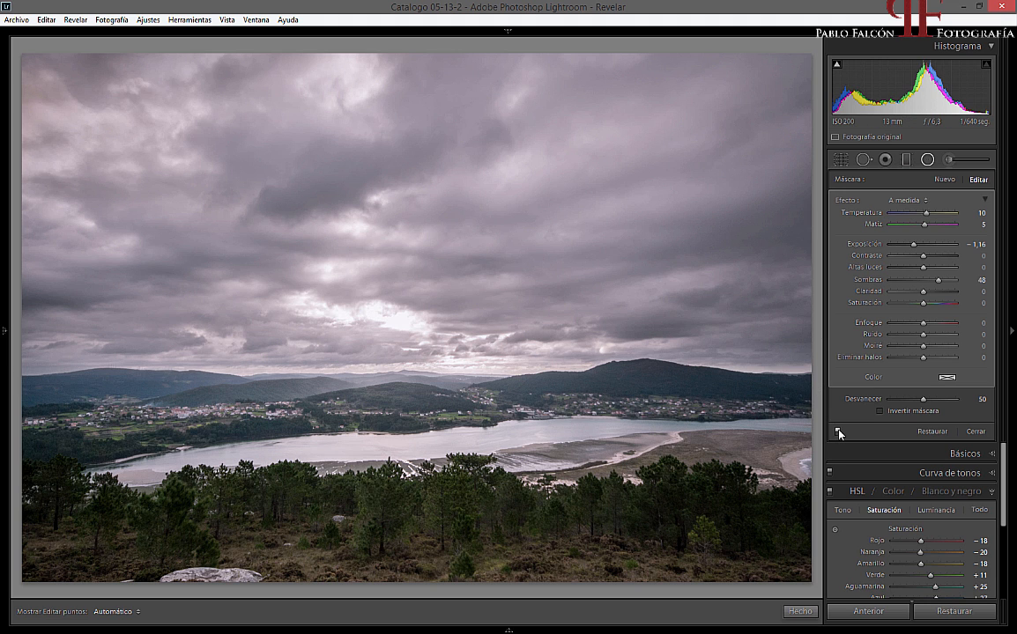
click(838, 432)
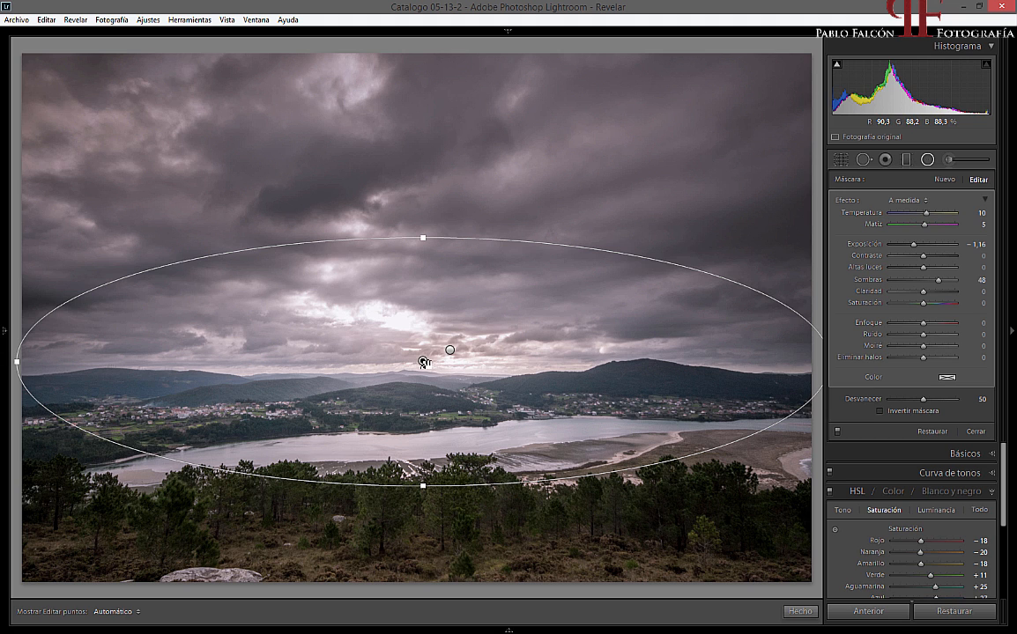
Duplicate the large radial filter and move the copy down over the estuary
right_click(425, 366)
click(434, 371)
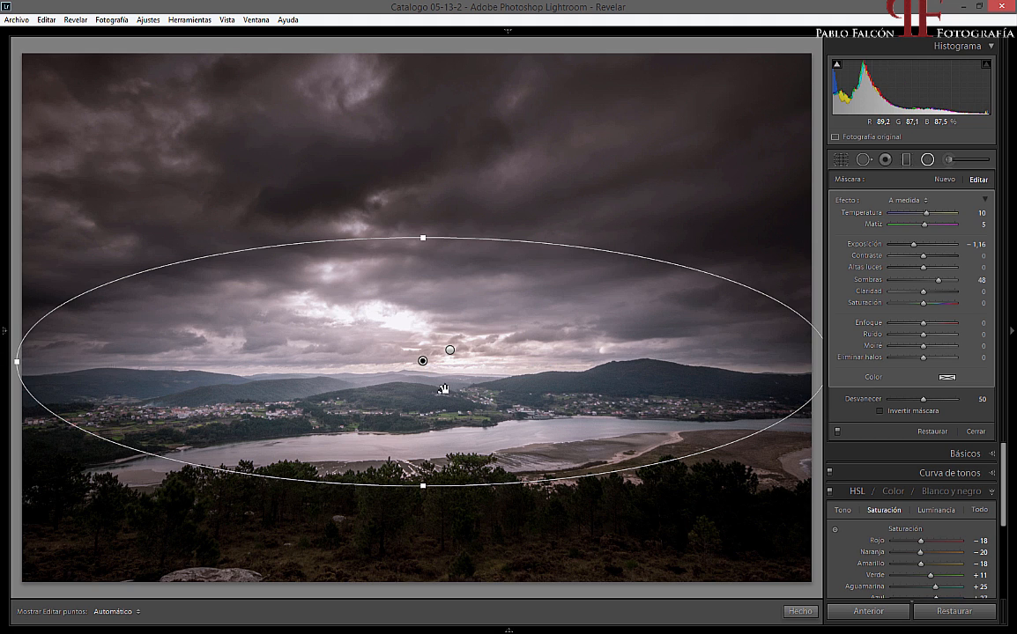
drag(423, 361, 421, 398)
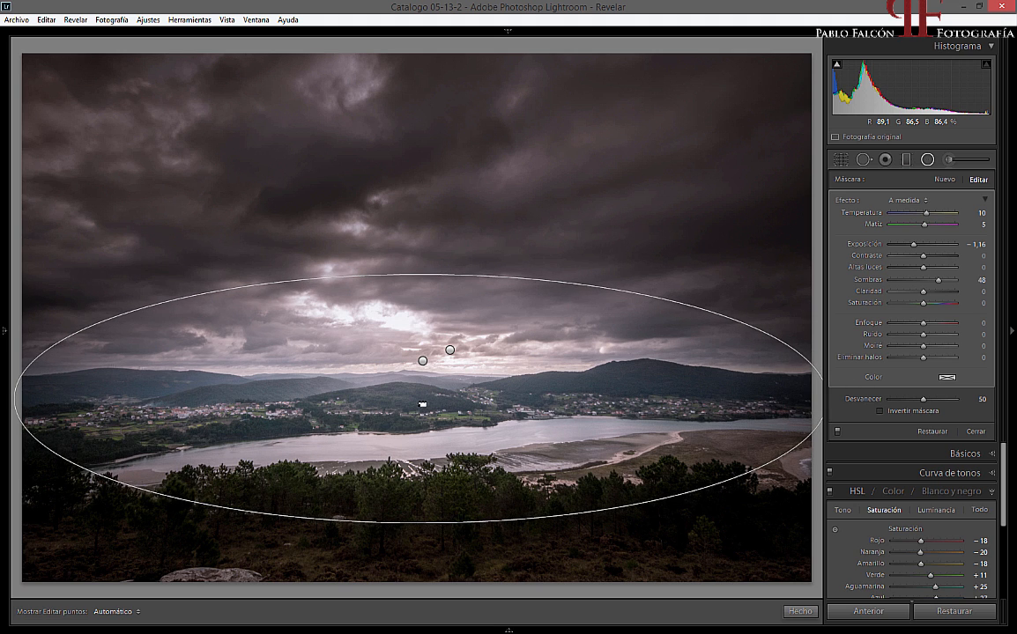
Set the duplicate radial filter's exposure to −0.49 and shadows to 61, reset its tint to 0 and cool its temperature below zero
drag(913, 244, 918, 247)
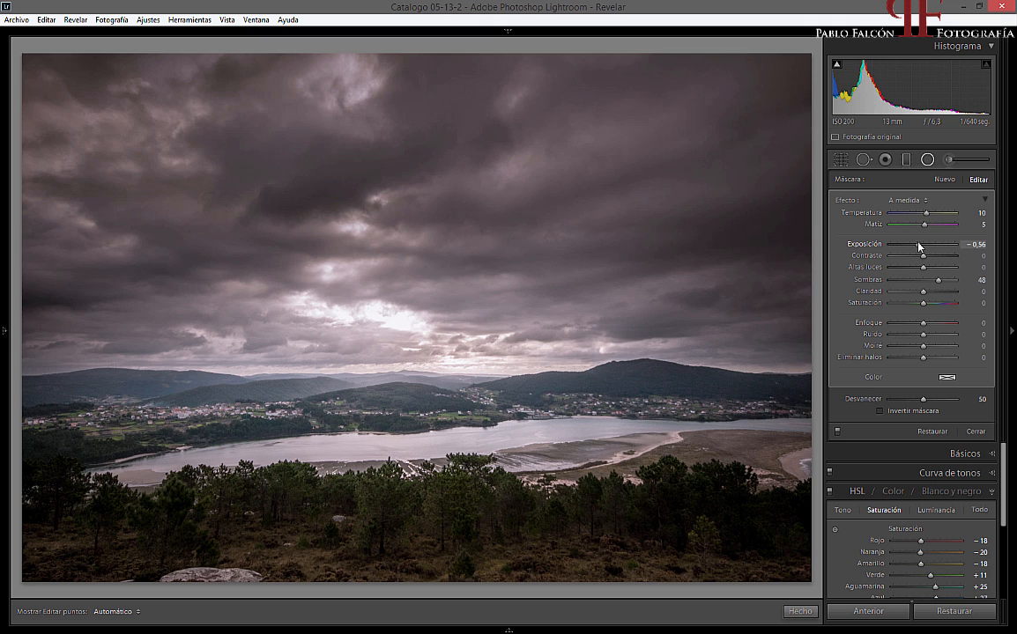
drag(917, 247, 940, 280)
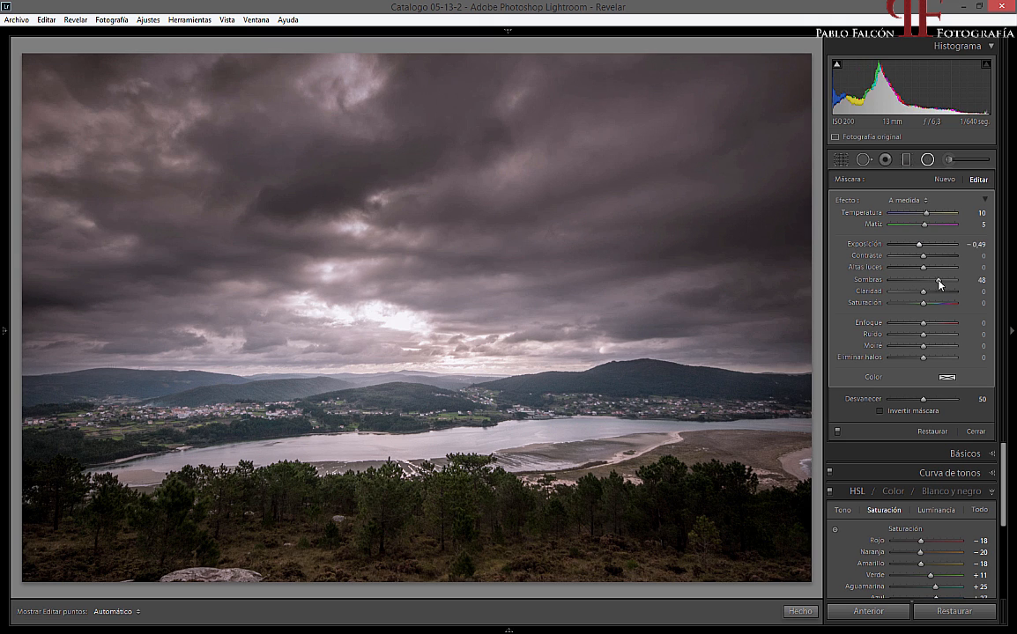
double_click(925, 226)
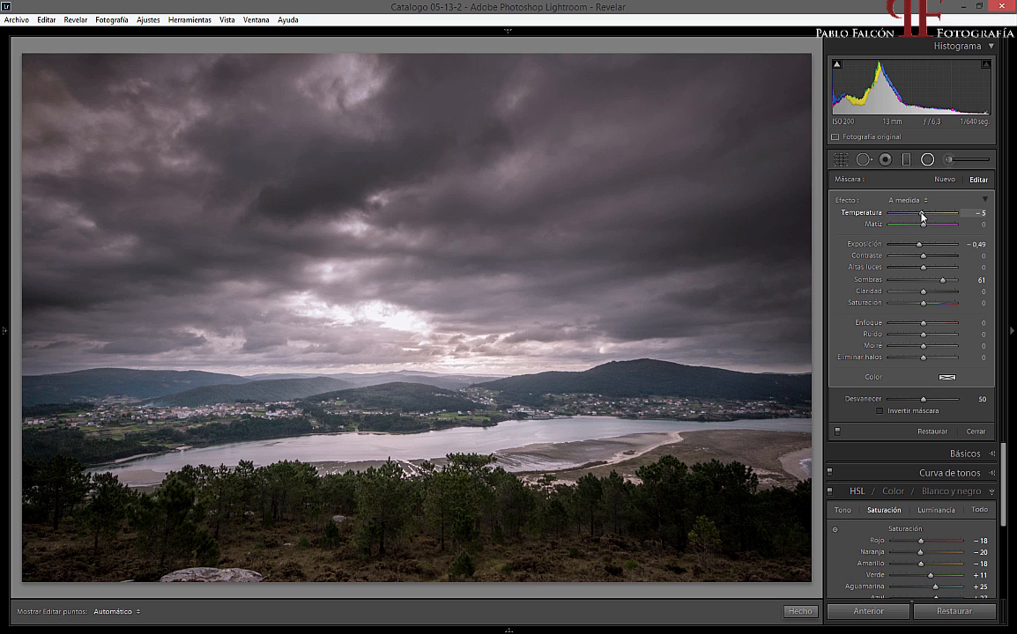
drag(923, 215, 920, 216)
Set the small horizon radial filter's temperature to 16 and exposure to −0.41, and close the radial filter settings
mouse_move(419, 371)
click(450, 350)
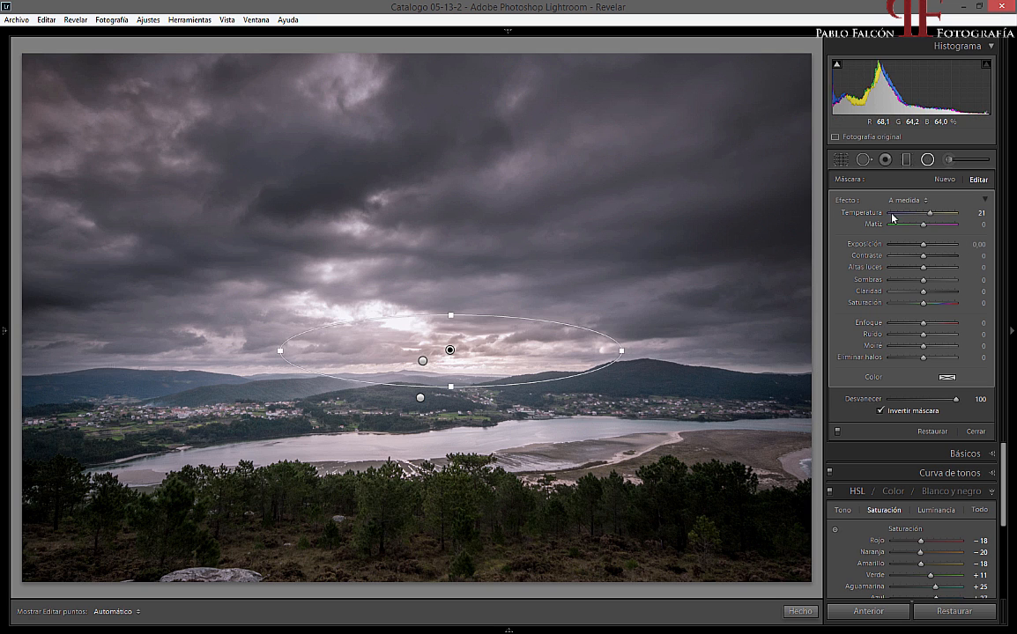
drag(932, 216, 929, 216)
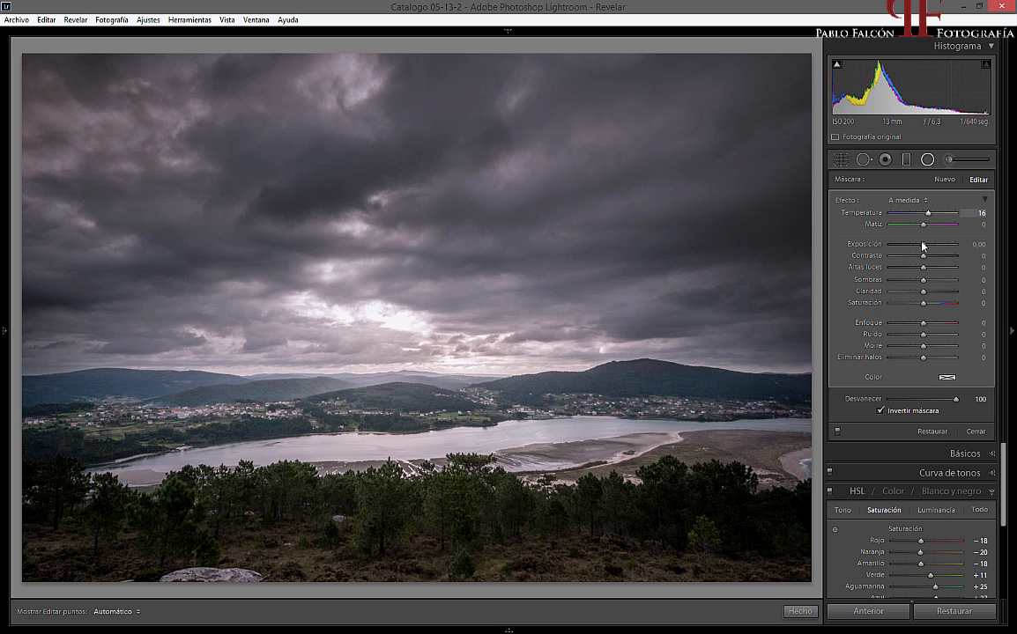
drag(921, 247, 919, 247)
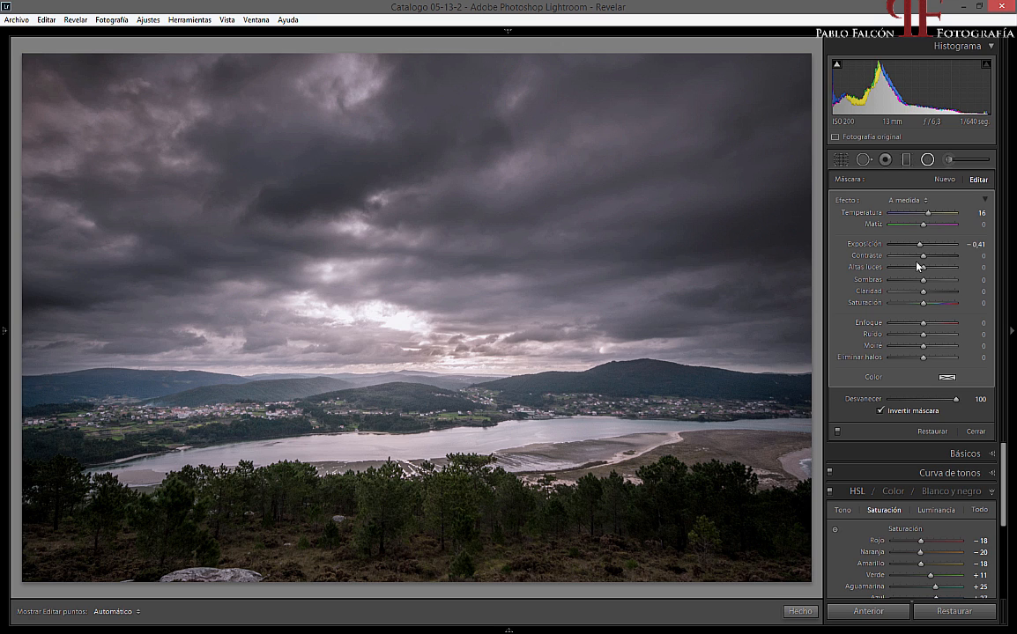
click(976, 432)
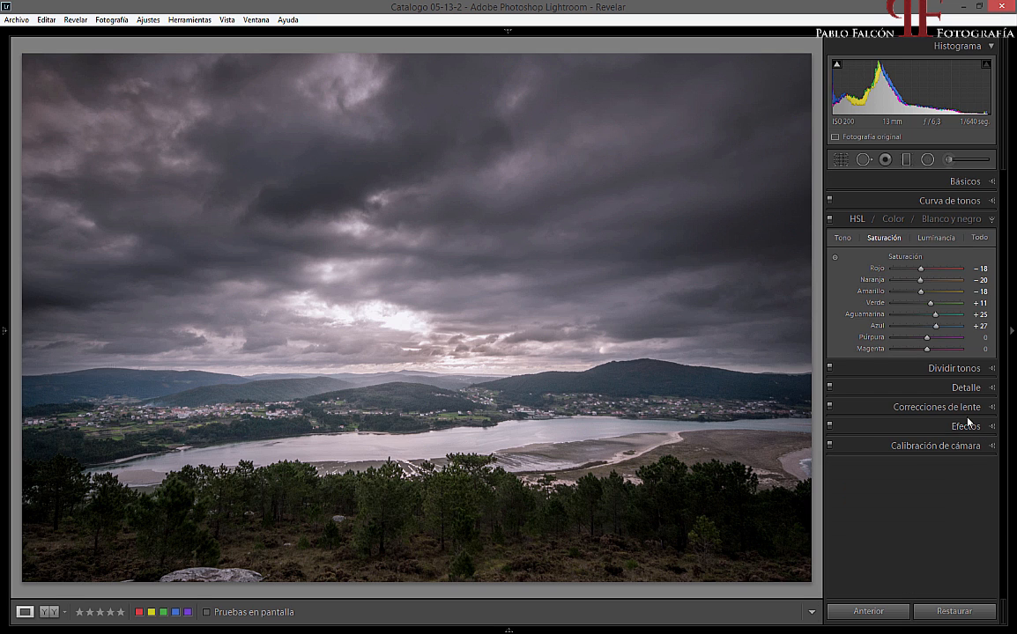
Reopen the small horizon radial filter, set its temperature to 10 and tint to −12, fine-tune its exposure and close the filter settings
click(927, 159)
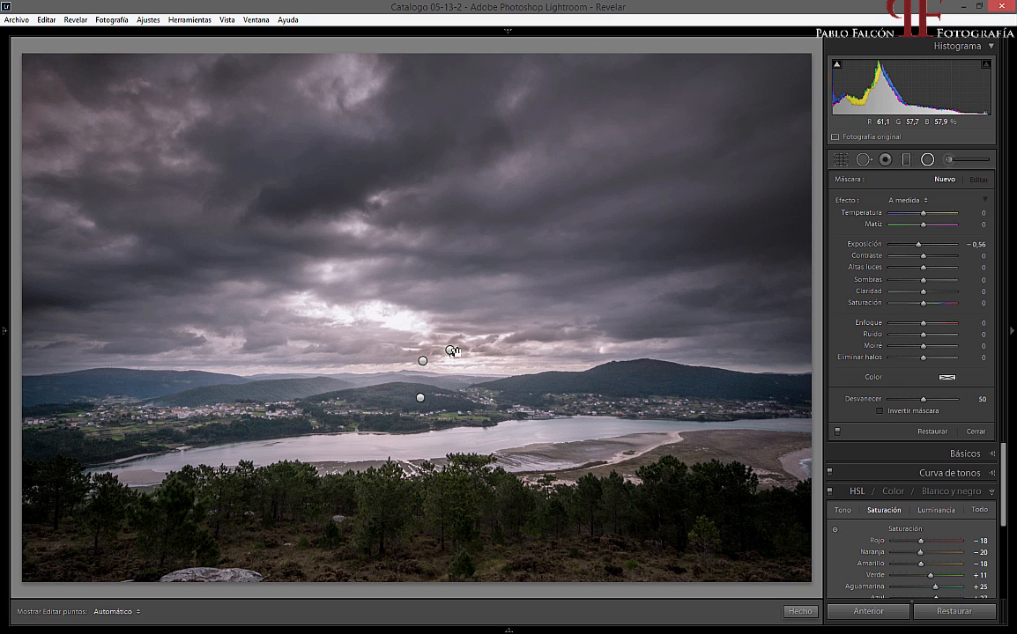
click(451, 351)
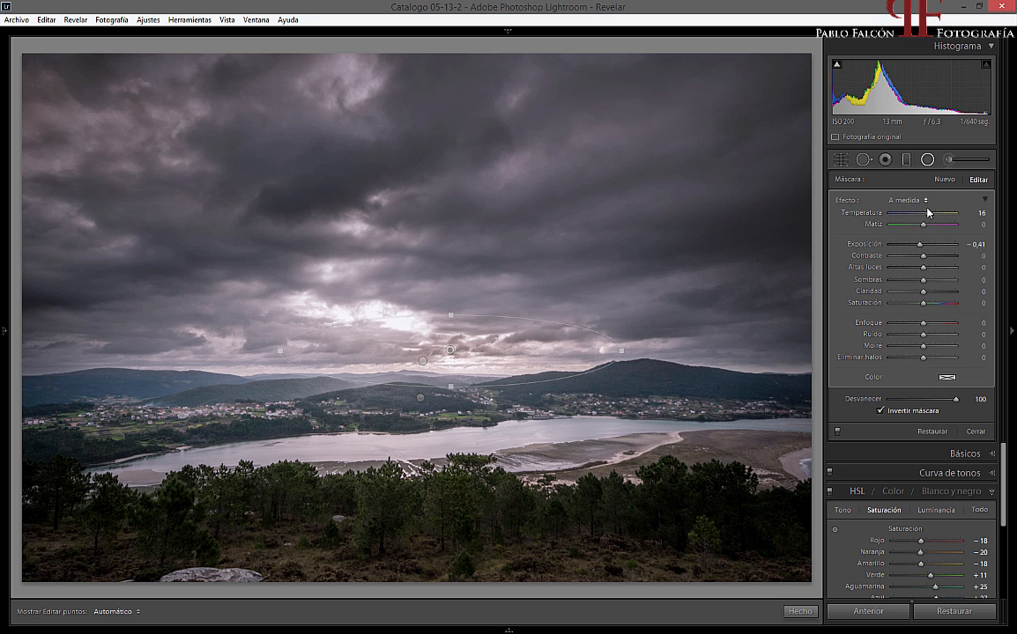
drag(928, 214, 919, 229)
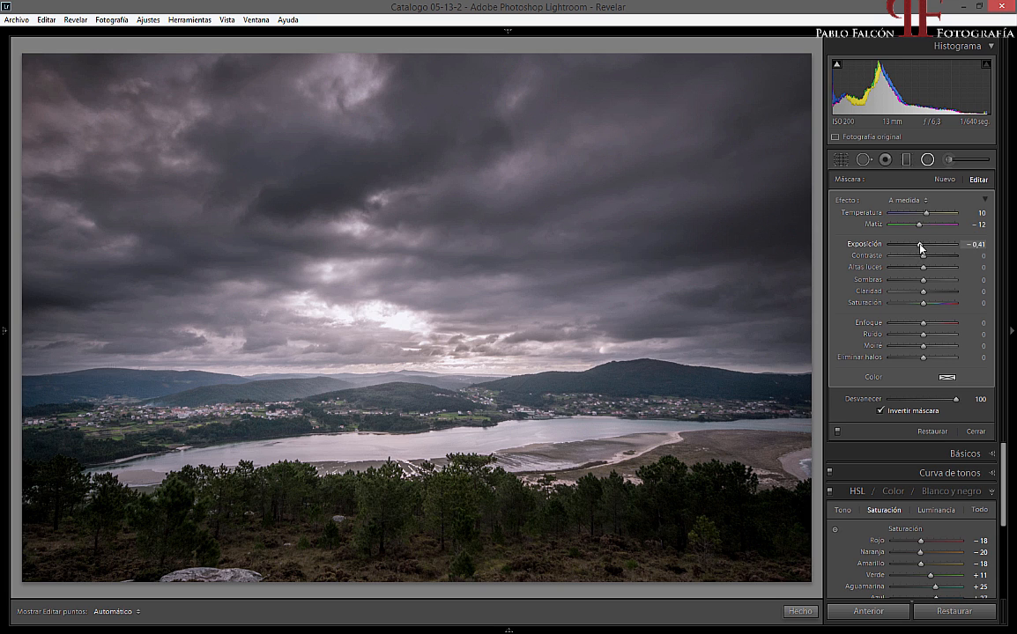
drag(920, 246, 921, 246)
click(975, 432)
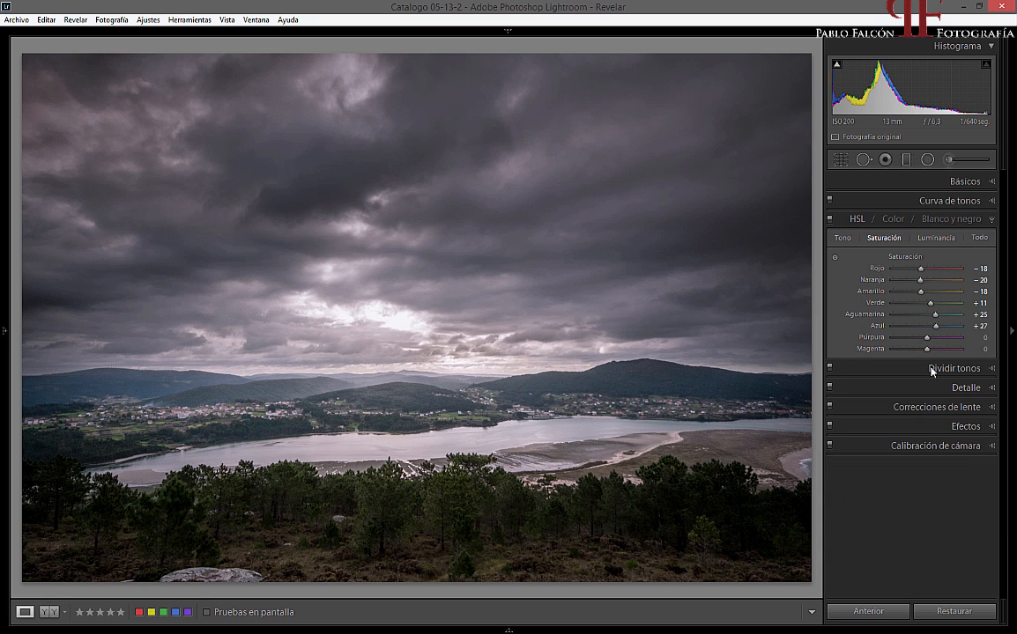
Add a graduated filter rising from the foreground to the horizon, reset its effect, set its exposure to 0.26 and close the filter settings
click(904, 161)
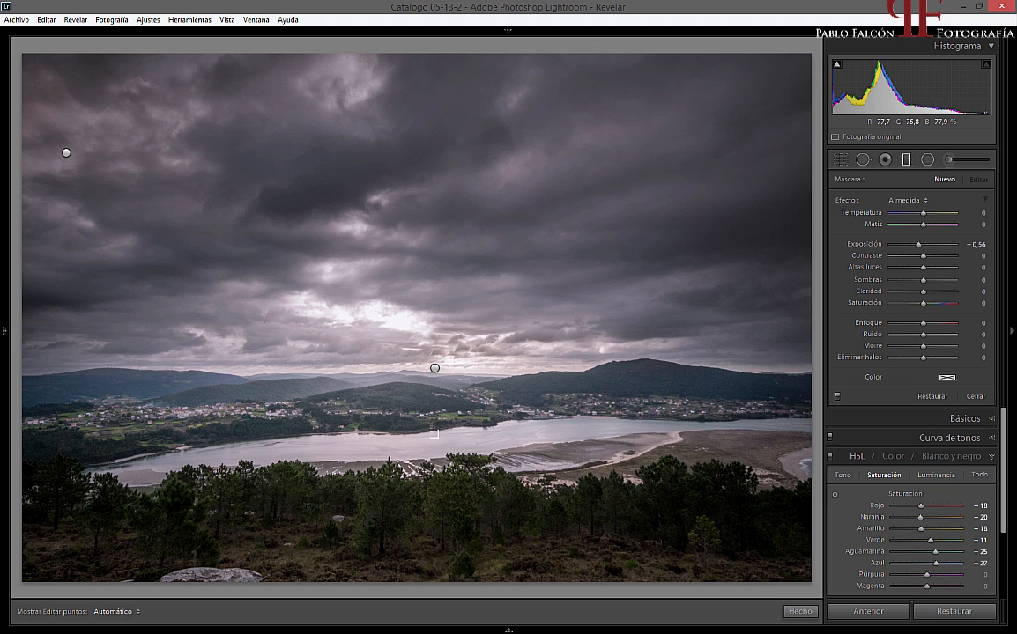
drag(436, 427, 432, 379)
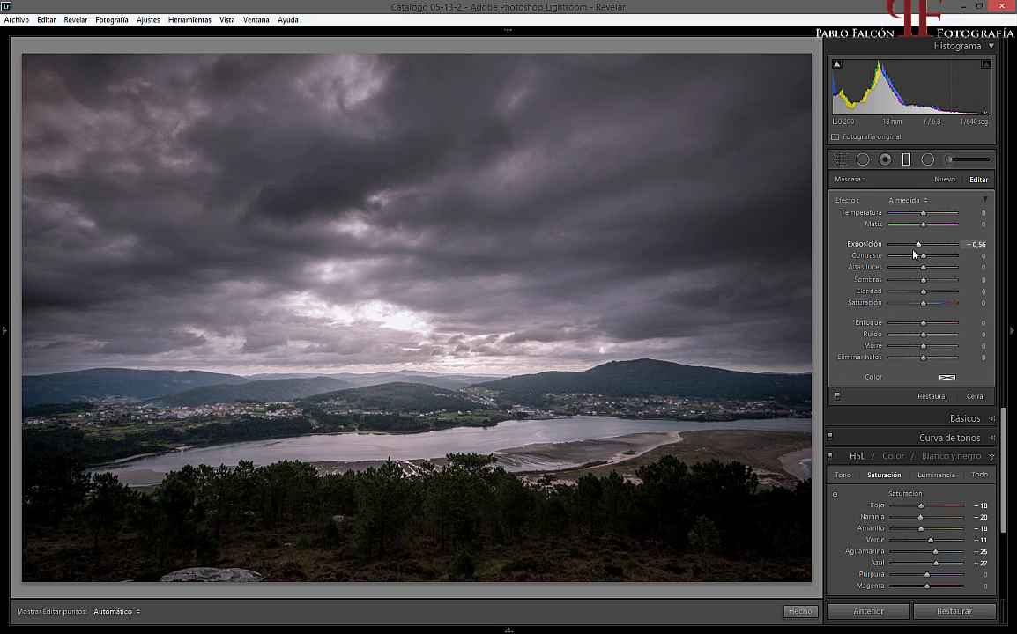
alt+click(850, 203)
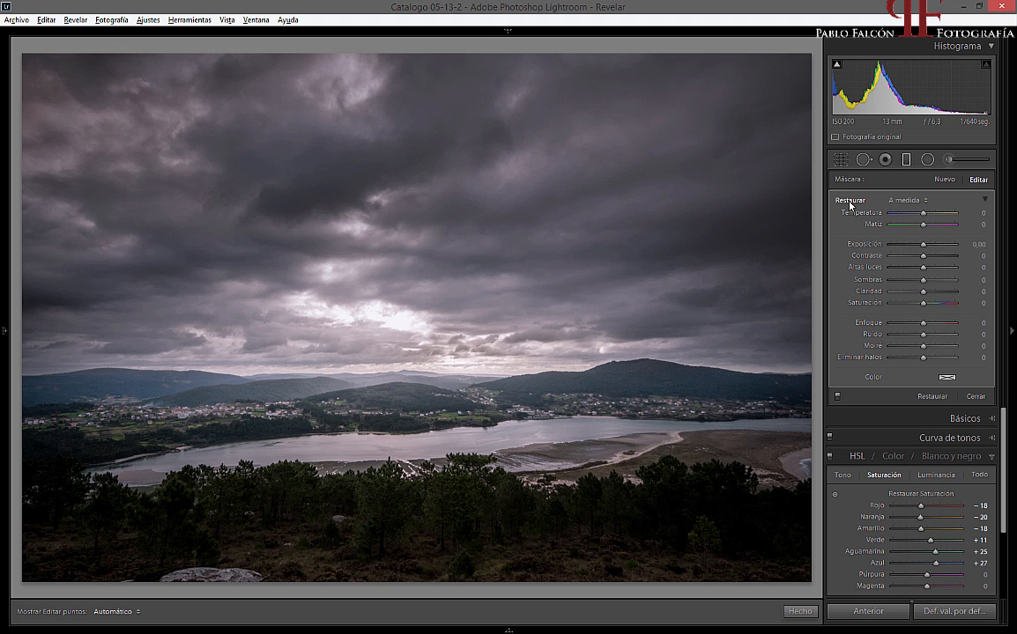
drag(922, 245, 927, 249)
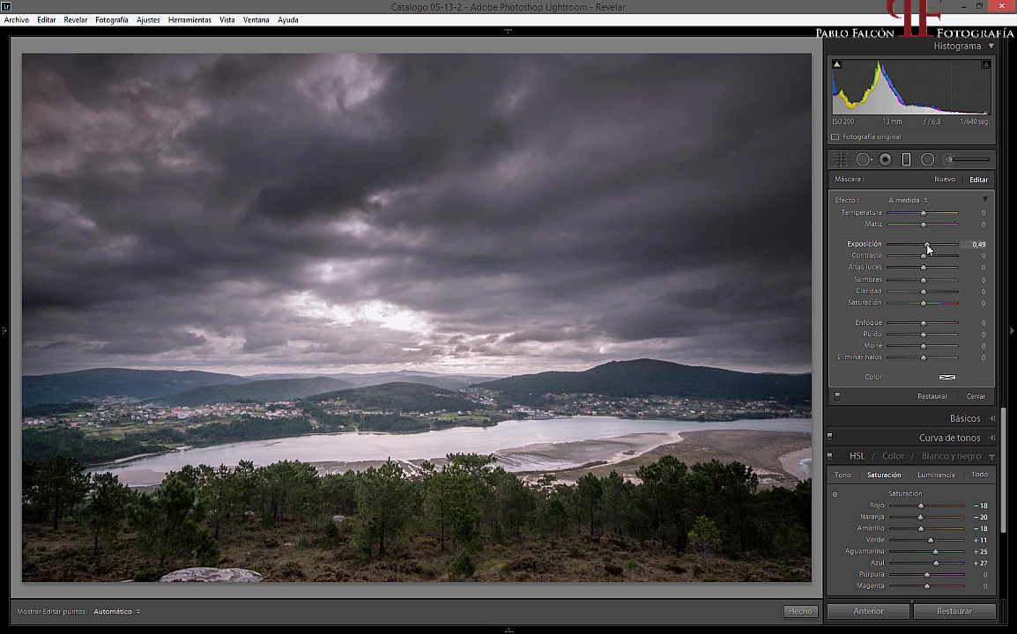
drag(926, 249, 923, 249)
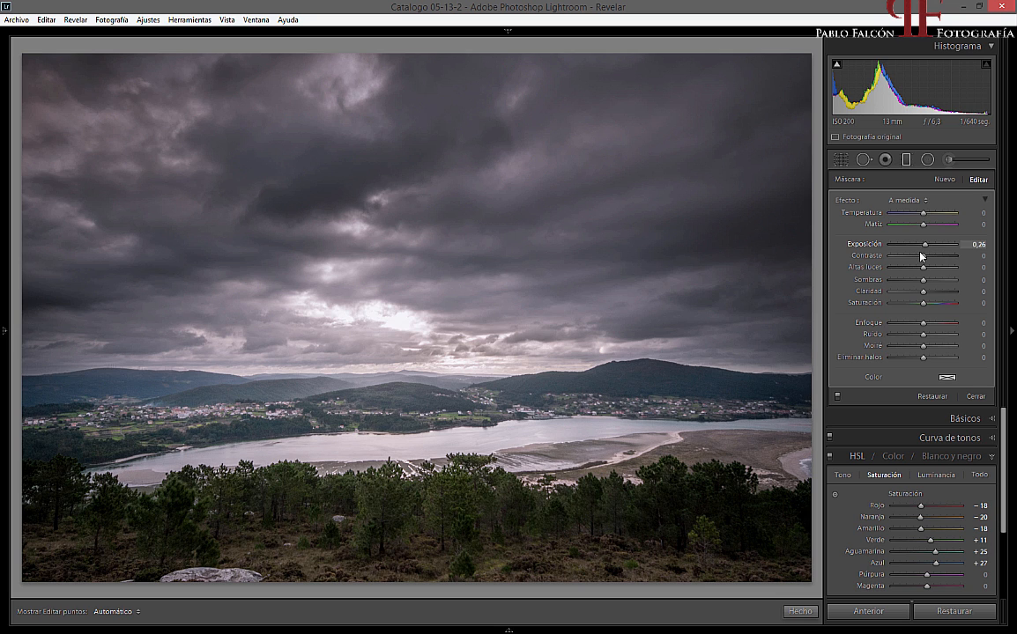
click(975, 396)
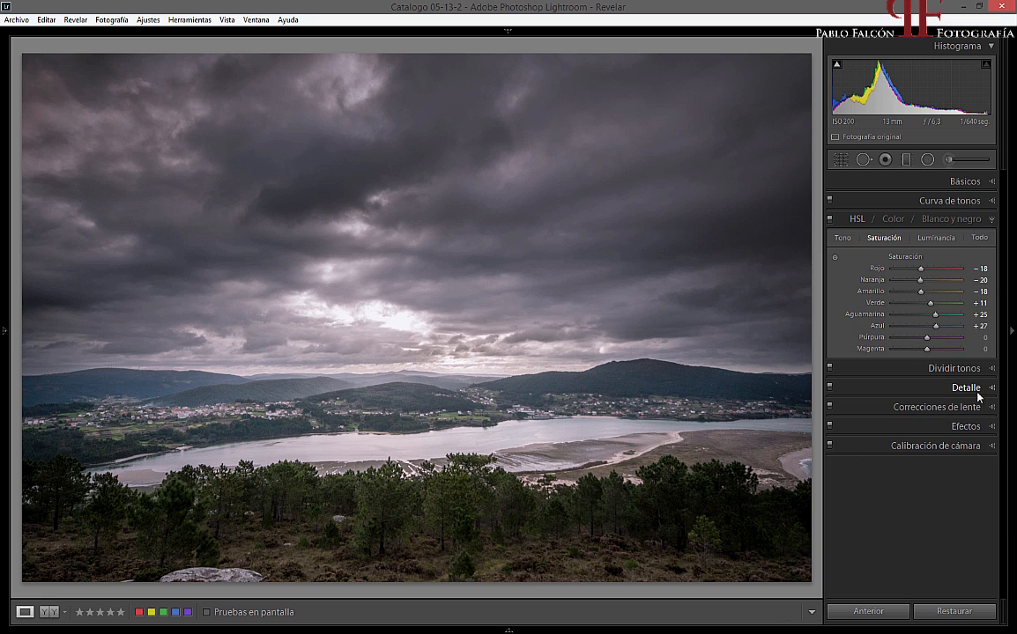
Set the vibrance to +32 and, in the HSL adjustments, bring the greens to +27 saturation and +18 luminance
click(948, 182)
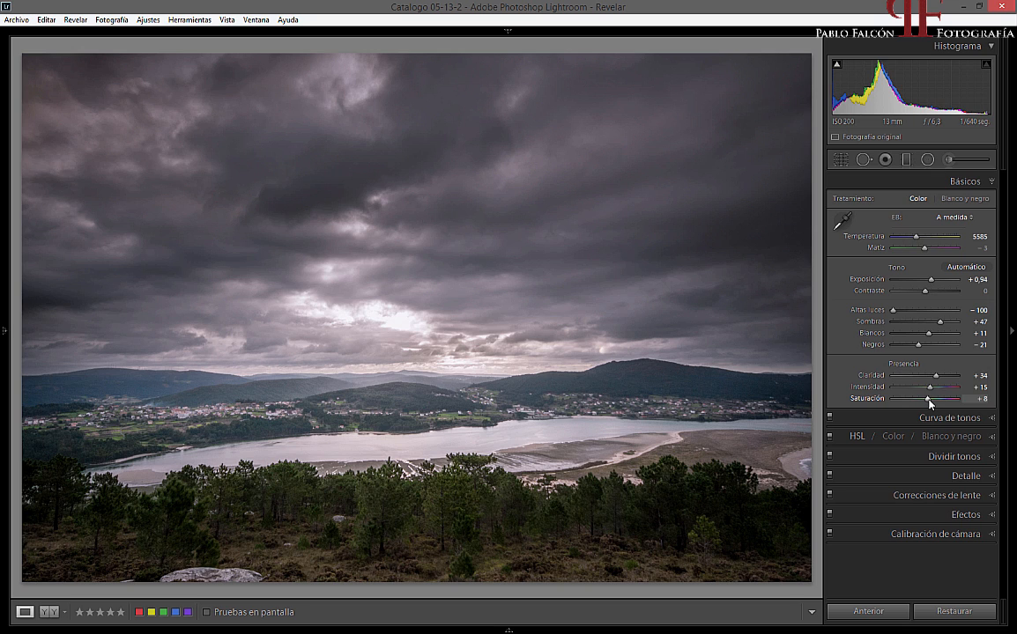
drag(930, 387, 939, 391)
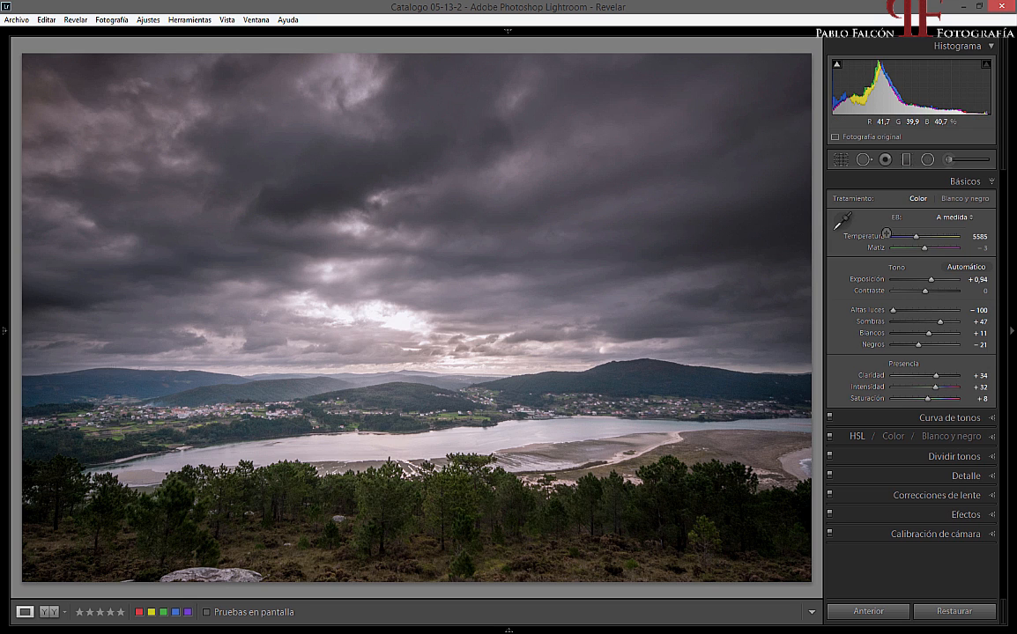
click(857, 436)
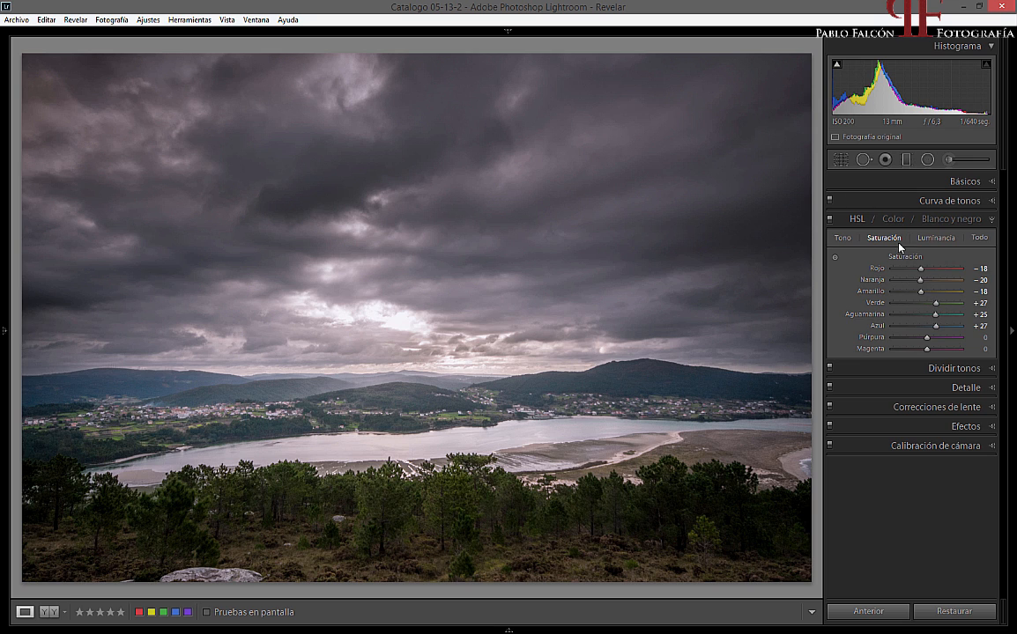
click(935, 238)
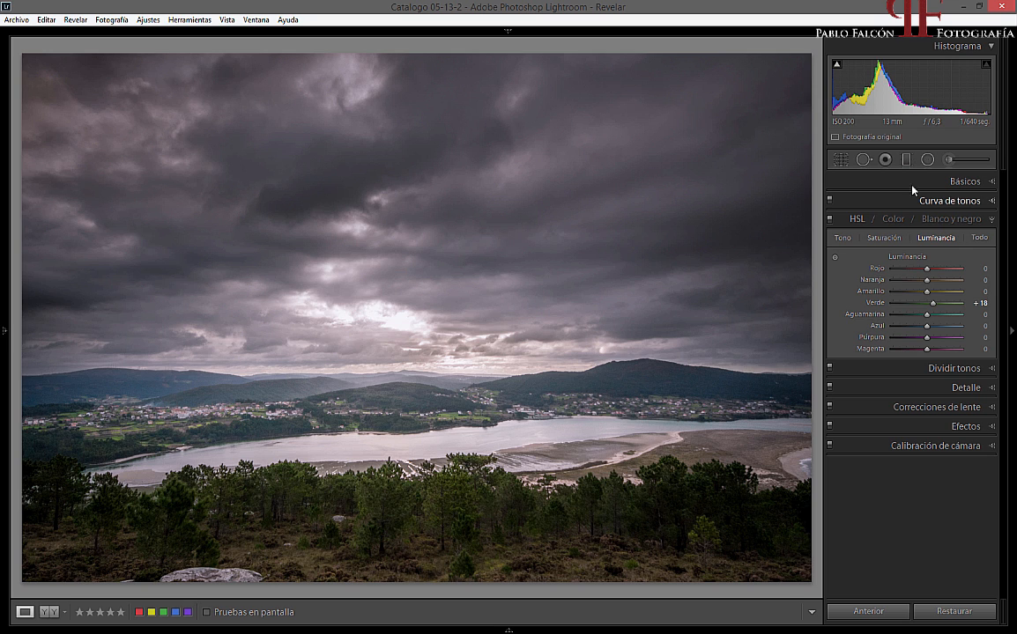
Add a flat elliptical radial filter over the bright water in the middle of the estuary and reset its effect values
click(928, 160)
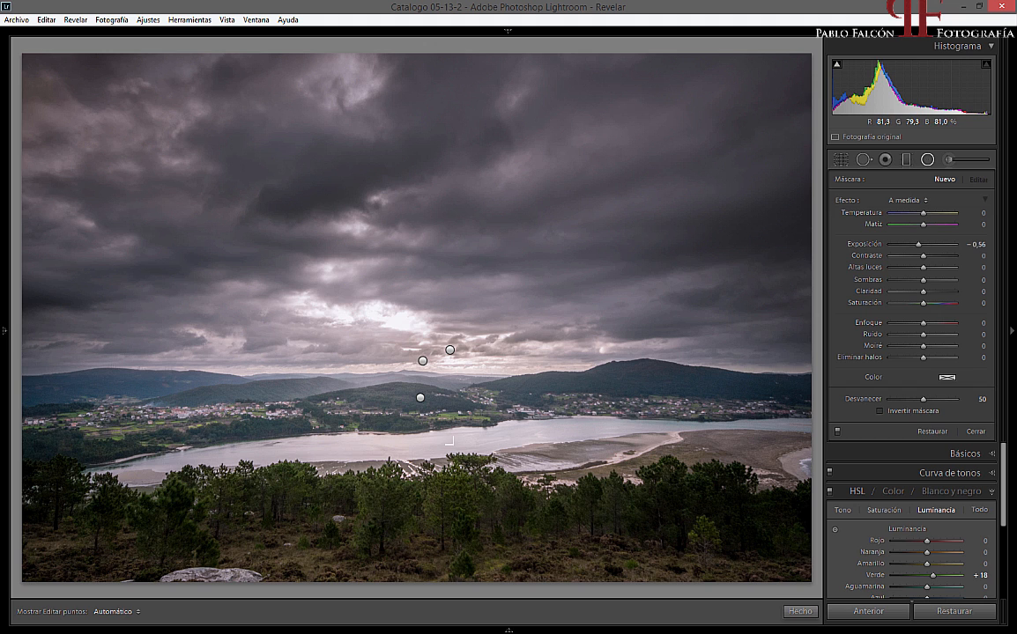
drag(448, 440, 549, 427)
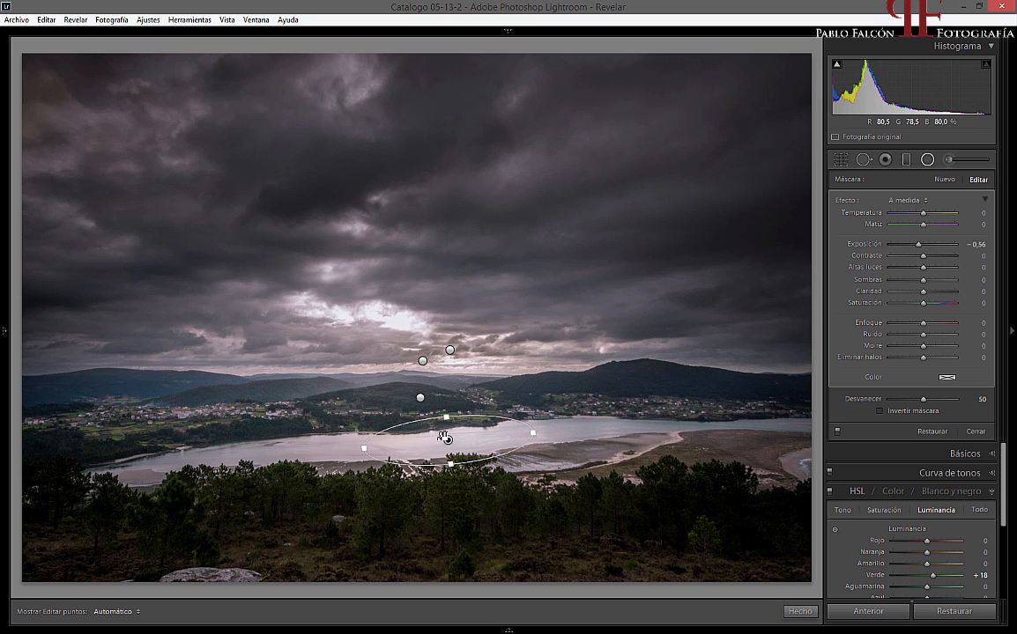
drag(364, 448, 370, 447)
key(alt)
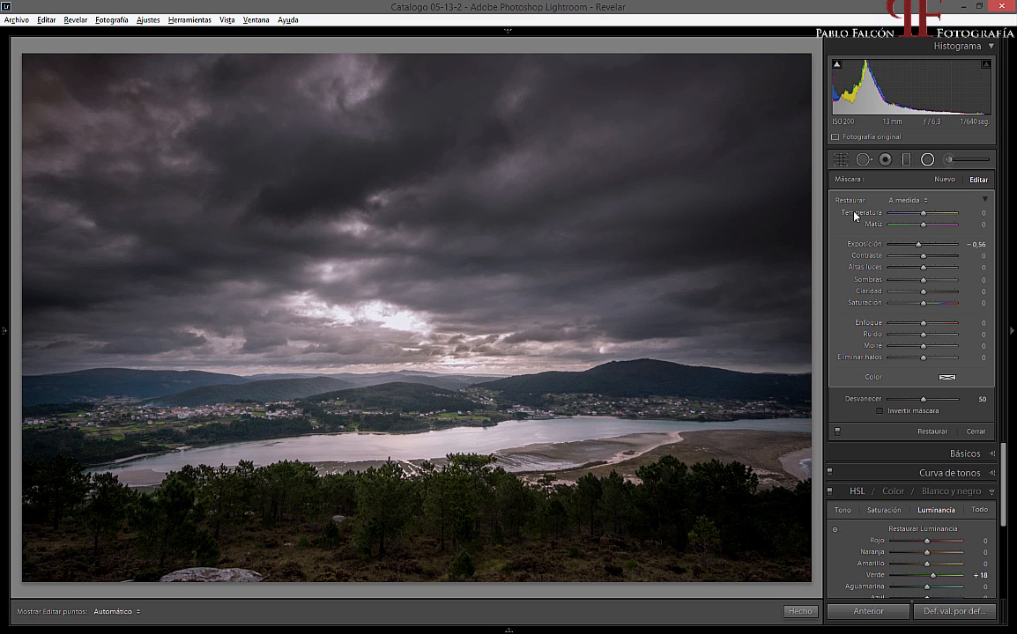
alt+click(849, 200)
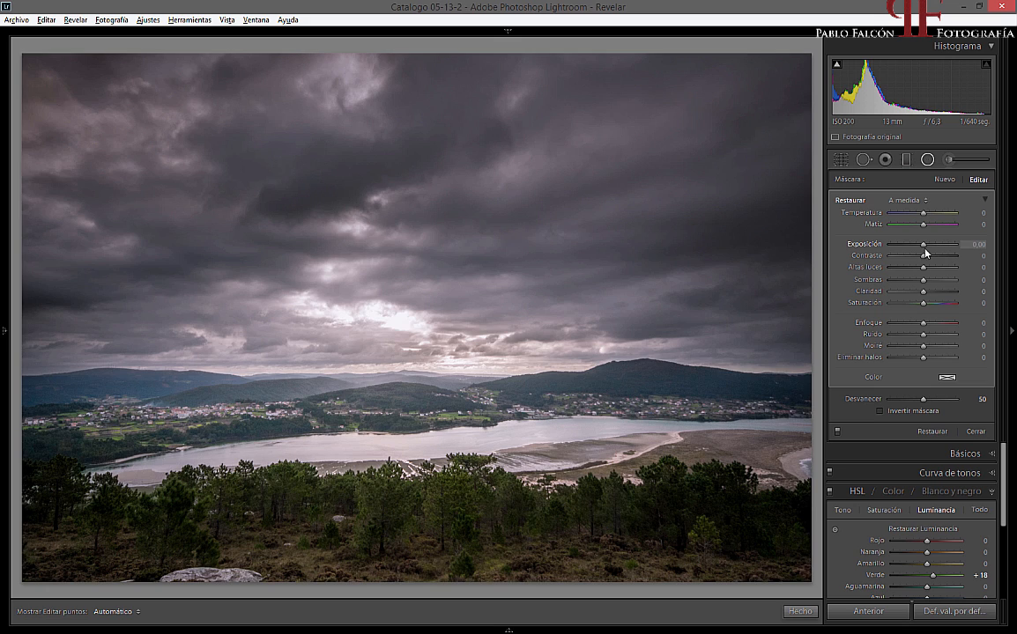
Invert the estuary radial filter's mask, set its feather to 100 and raise its exposure to 0.94
click(900, 413)
drag(922, 399, 978, 400)
drag(924, 245, 929, 246)
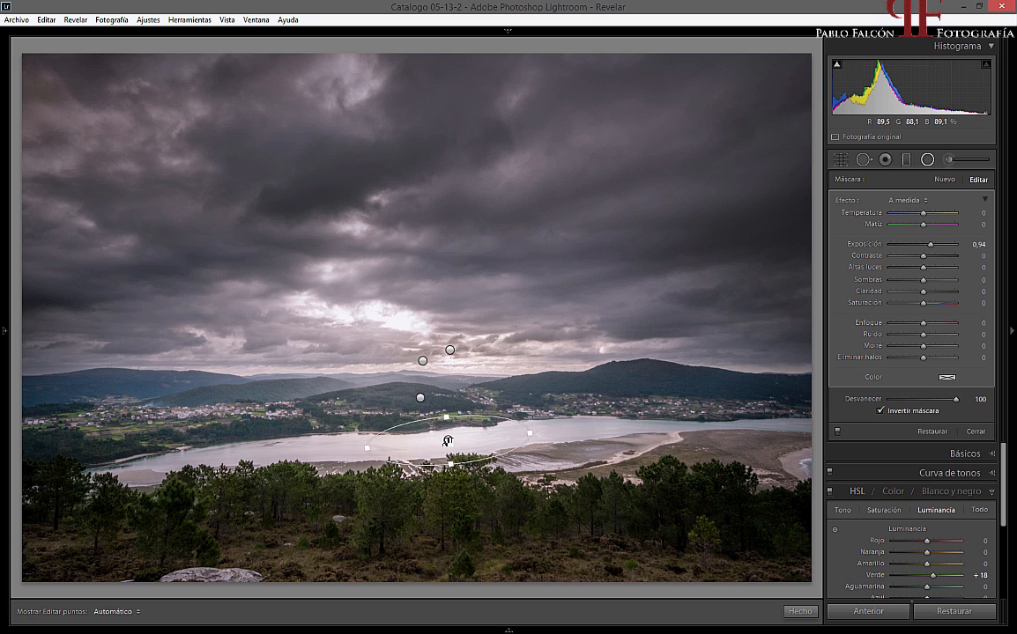
Duplicate the estuary radial filter onto the village on the left shore, and widen and flatten the copy to fit the houses
right_click(447, 440)
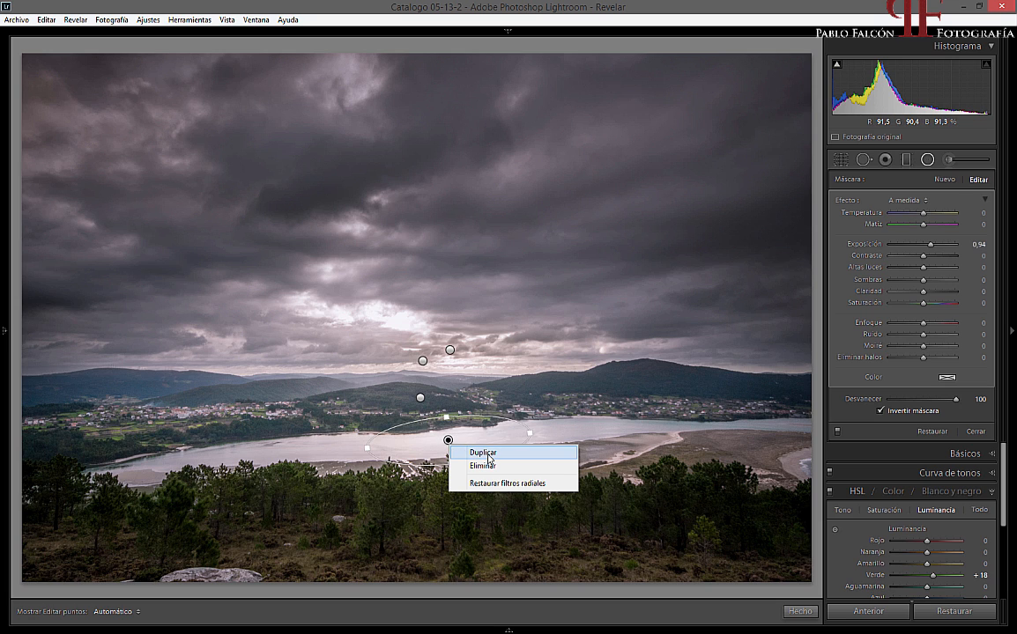
click(479, 454)
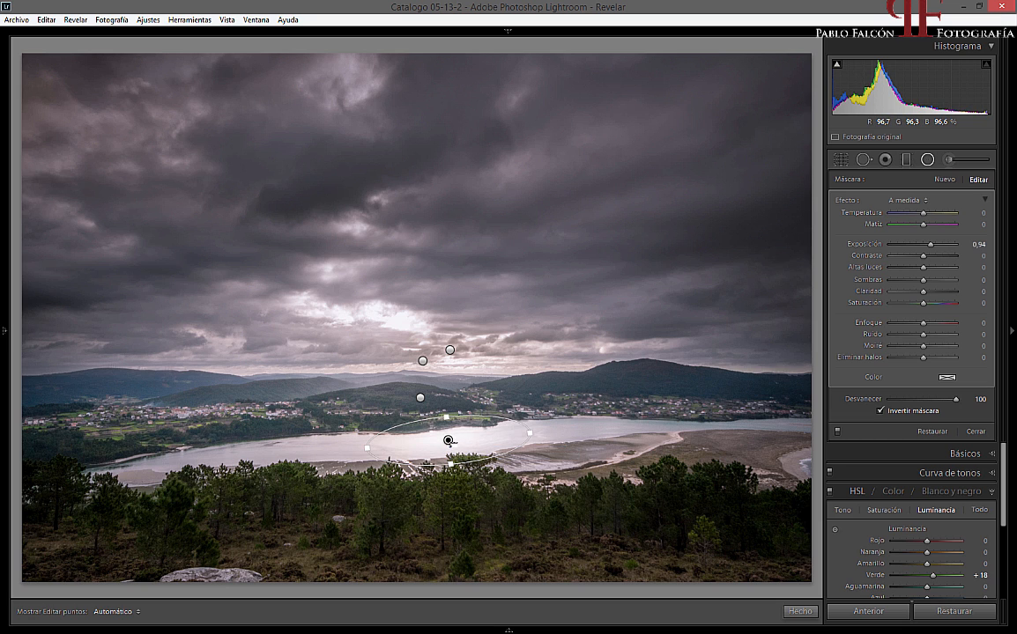
drag(448, 440, 150, 422)
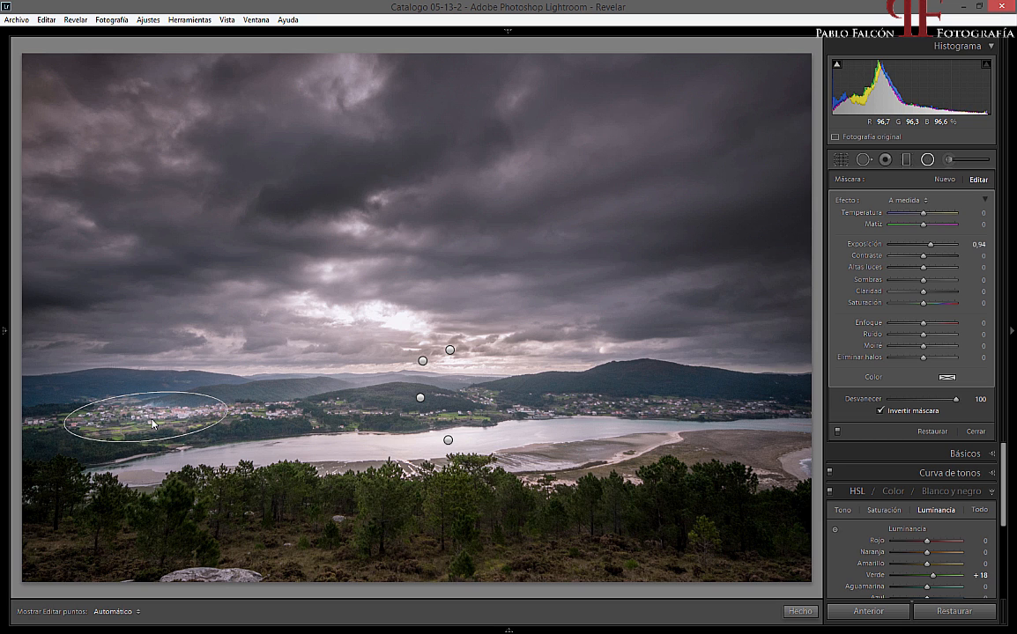
drag(228, 411, 258, 411)
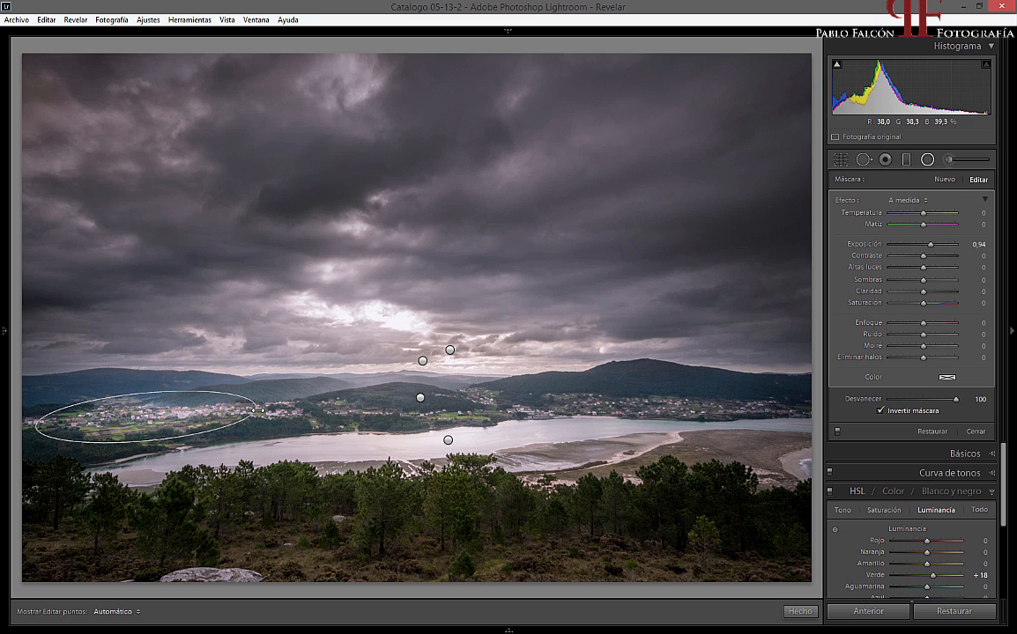
drag(144, 391, 145, 399)
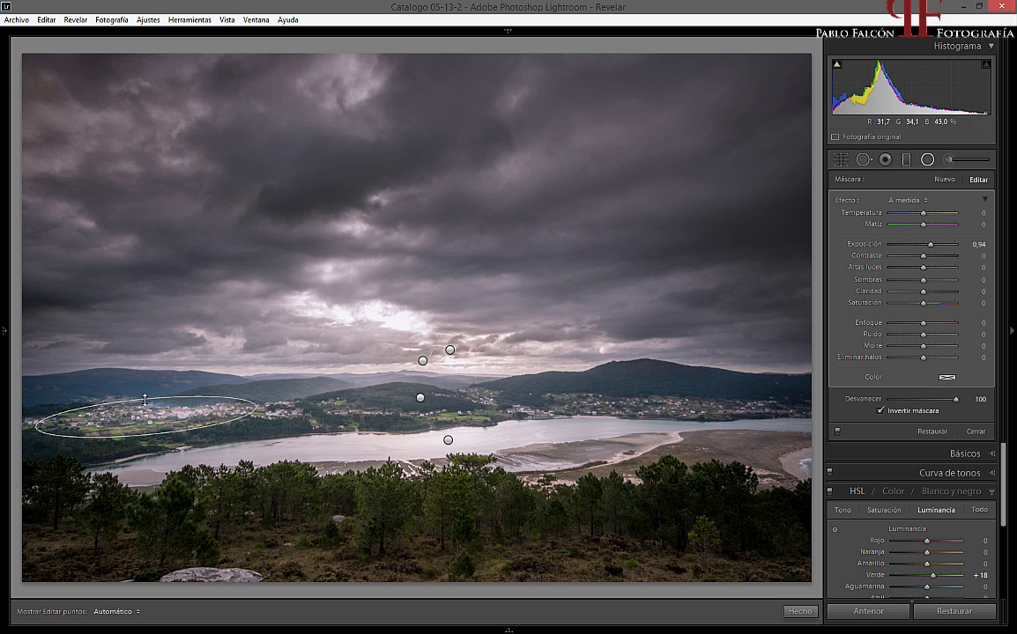
Duplicate the left village's radial filter onto the village on the right shore and rotate the copy to horizontal
right_click(144, 417)
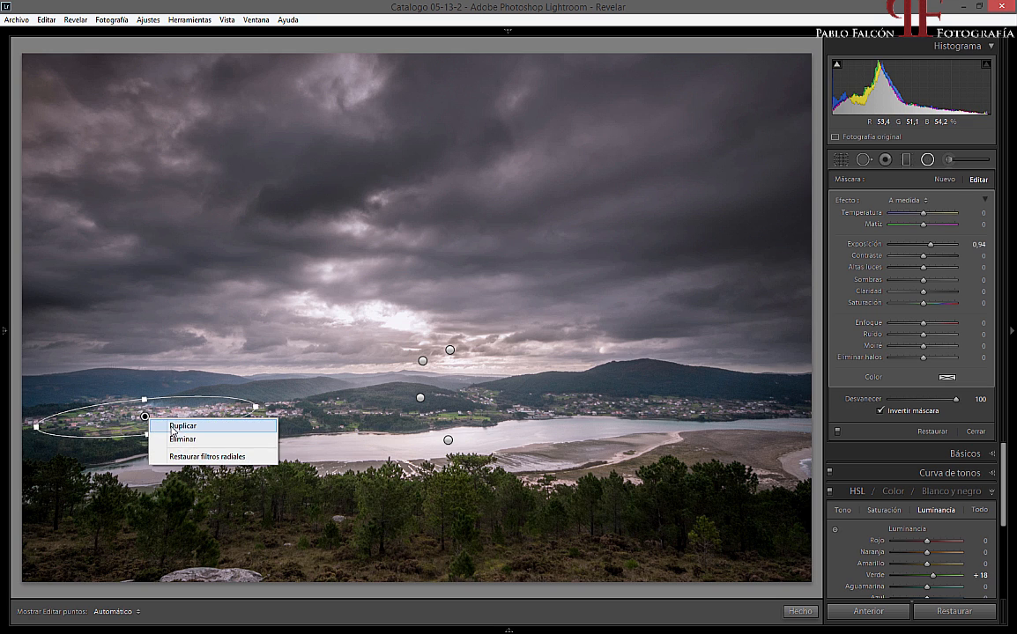
click(172, 427)
drag(144, 416, 652, 407)
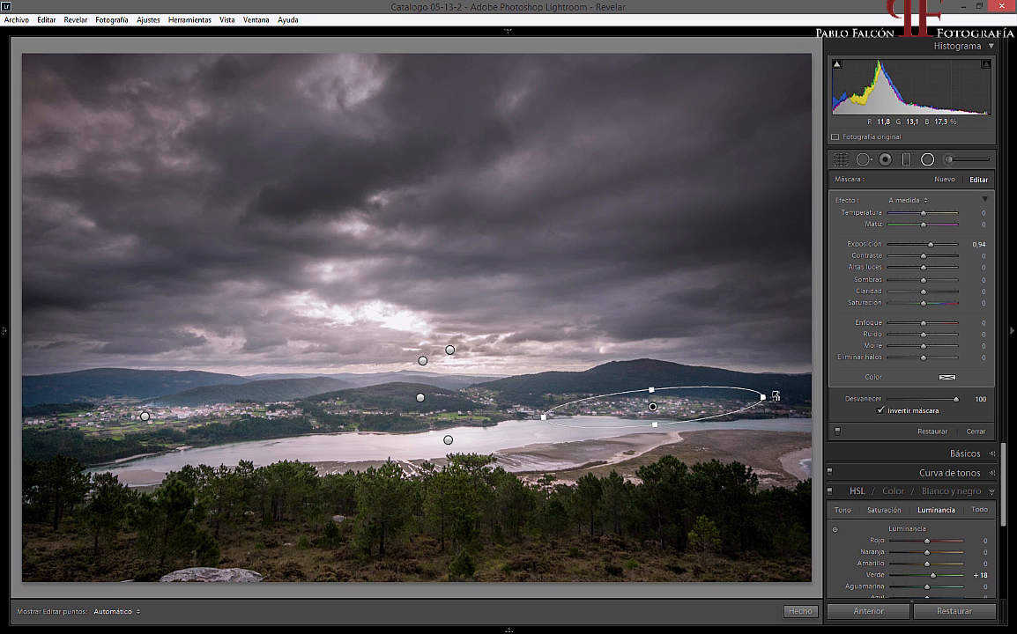
drag(775, 397, 763, 405)
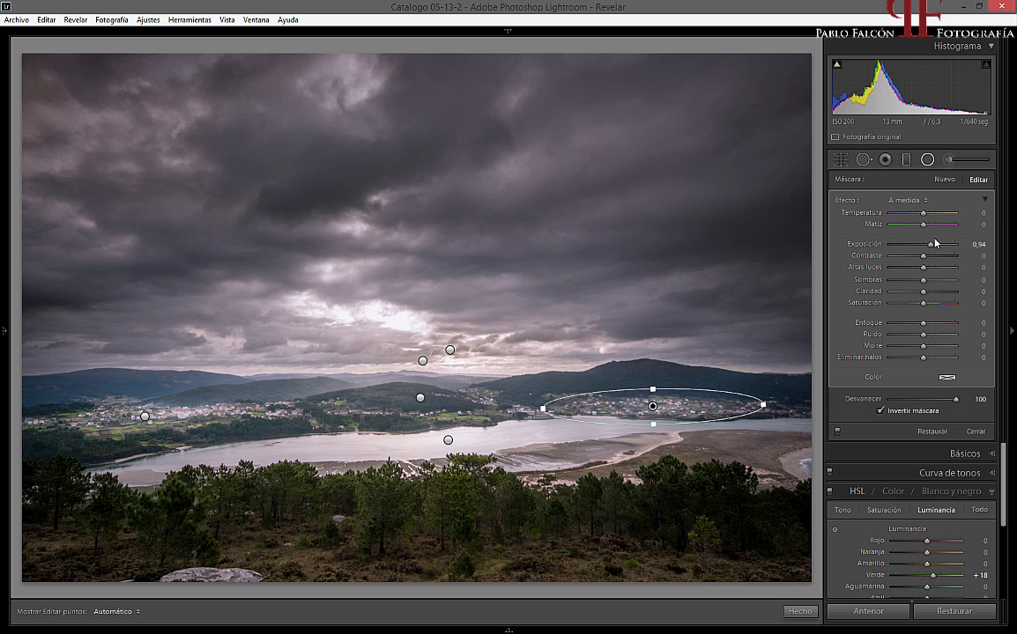
Lower the right village filter's exposure, set the left village filter's exposure to 0.64 and close the radial filter settings
drag(935, 243, 930, 250)
click(145, 416)
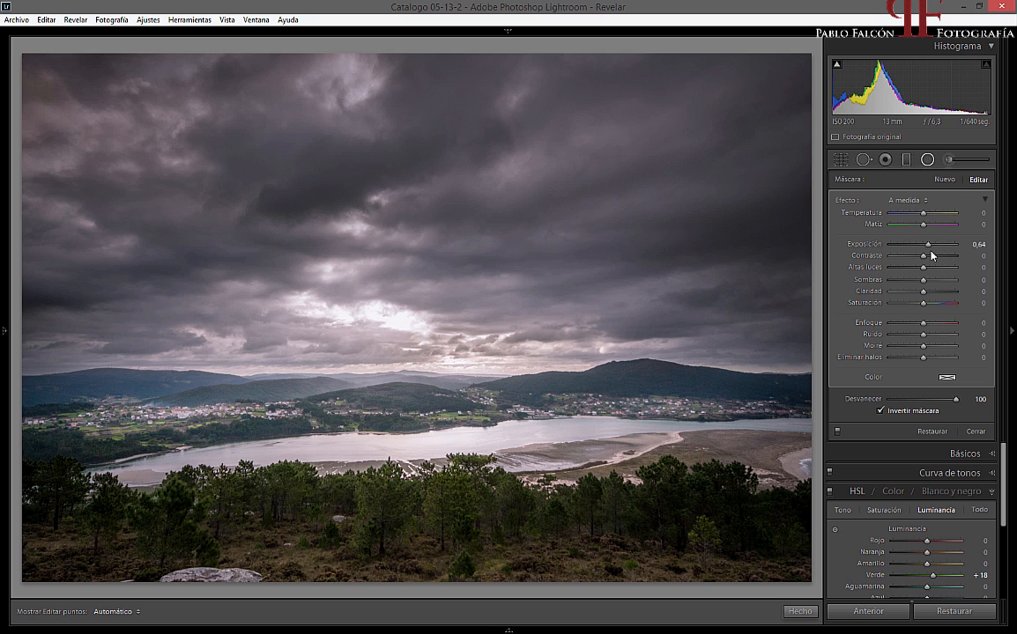
click(975, 430)
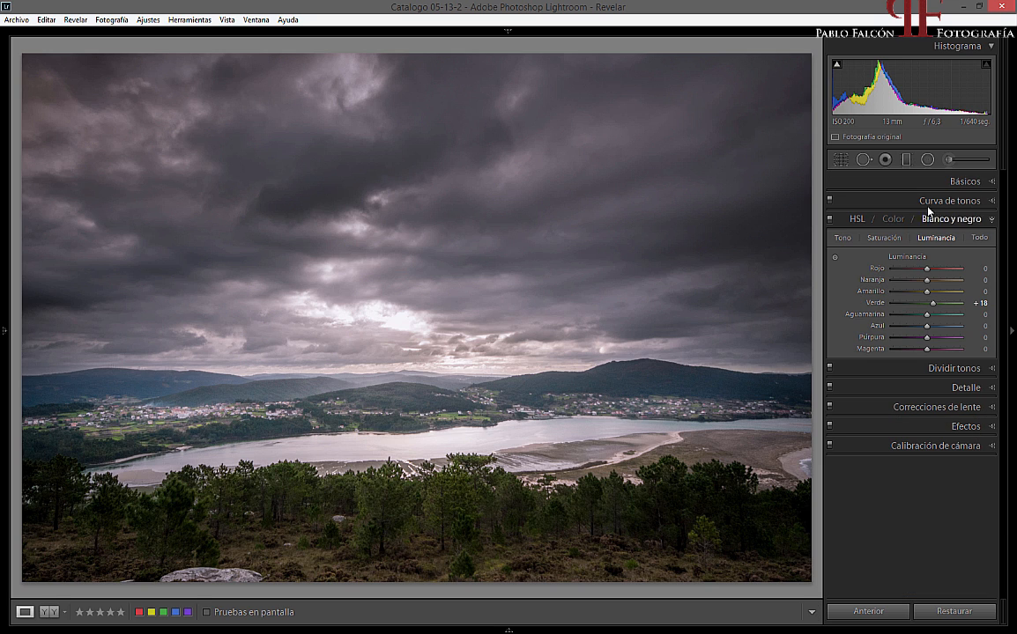
Set the photo's temperature to 5962, exposure to +0.85 and saturation to +32, and compare the result with the original view
click(939, 182)
drag(918, 235, 921, 239)
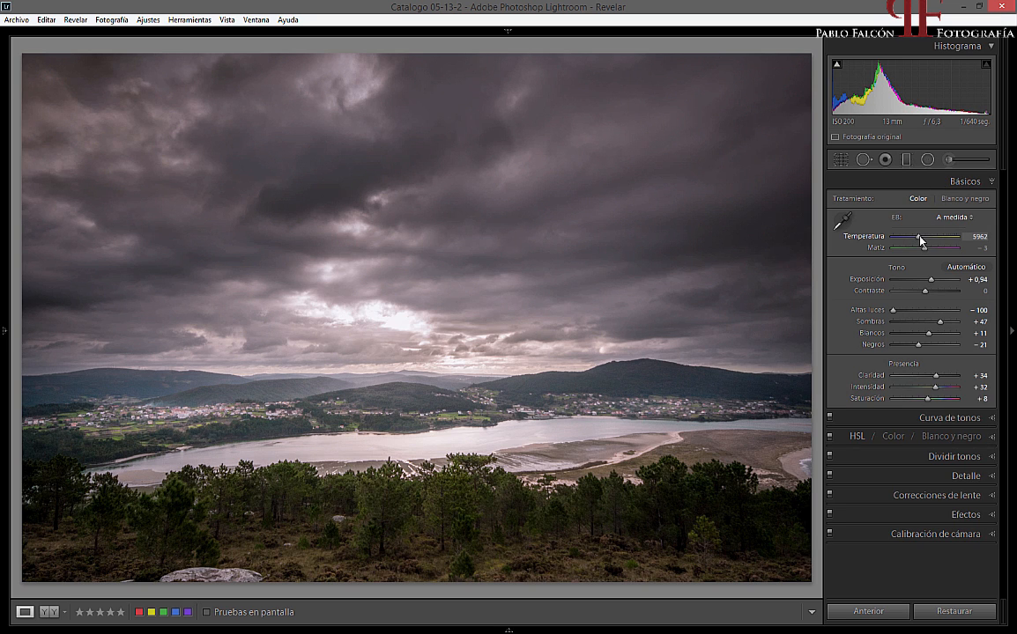
drag(933, 280, 932, 279)
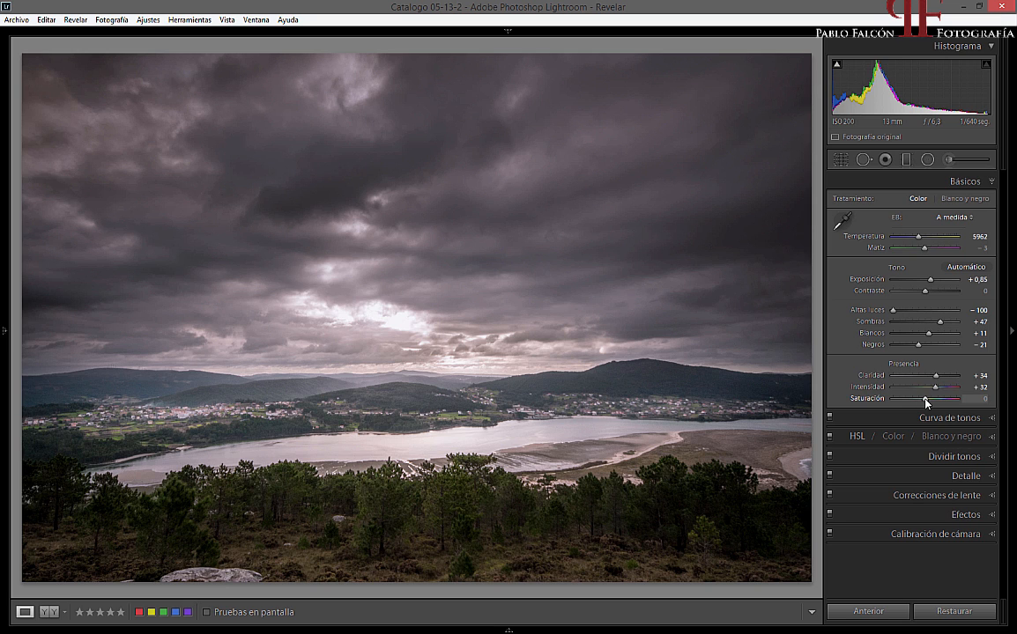
drag(925, 400, 936, 401)
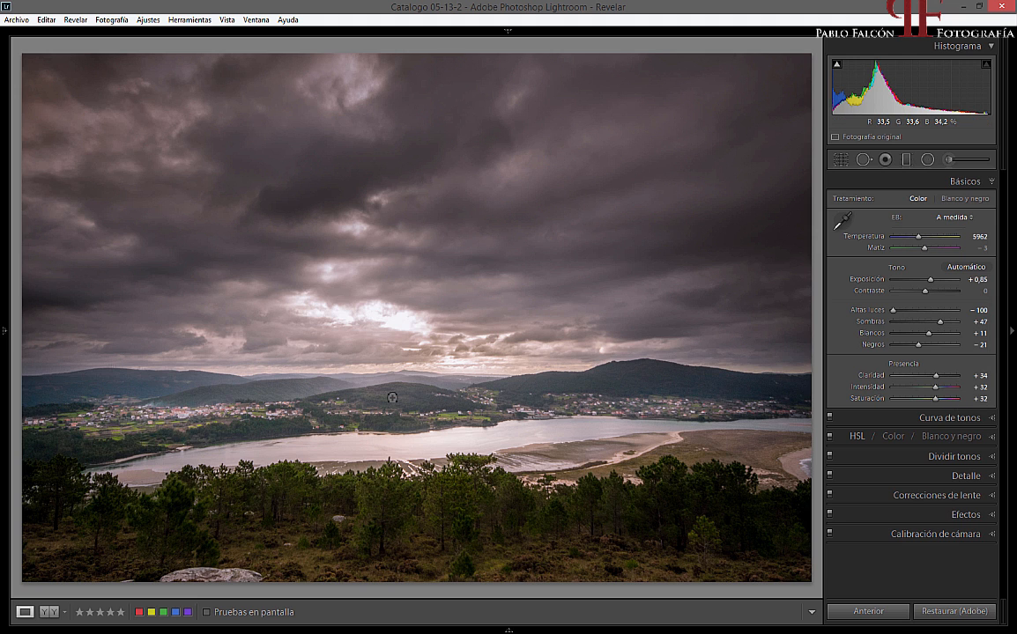
key(backslash)
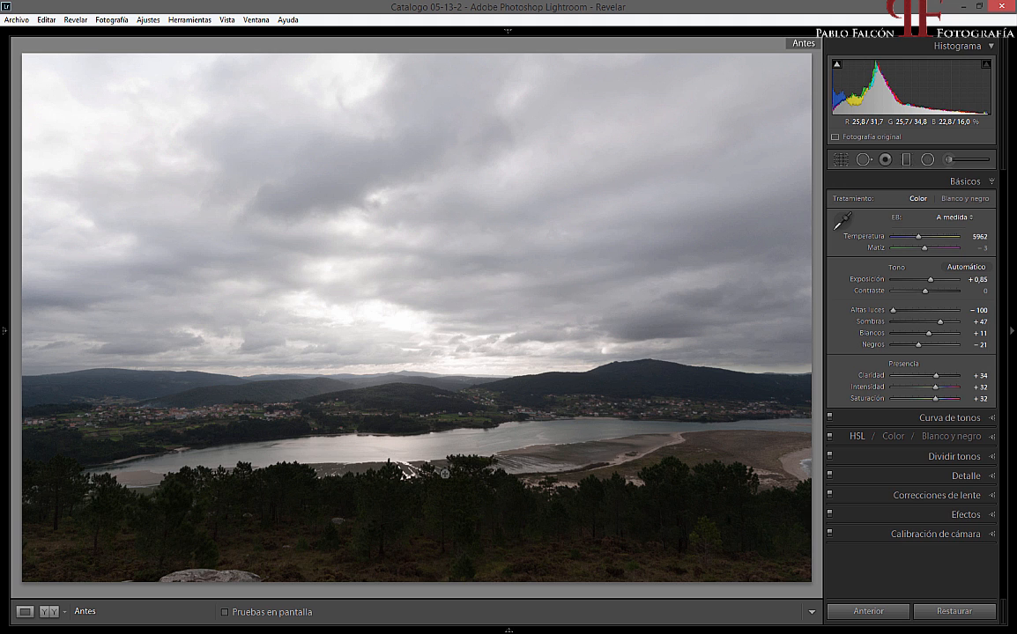
key(backslash)
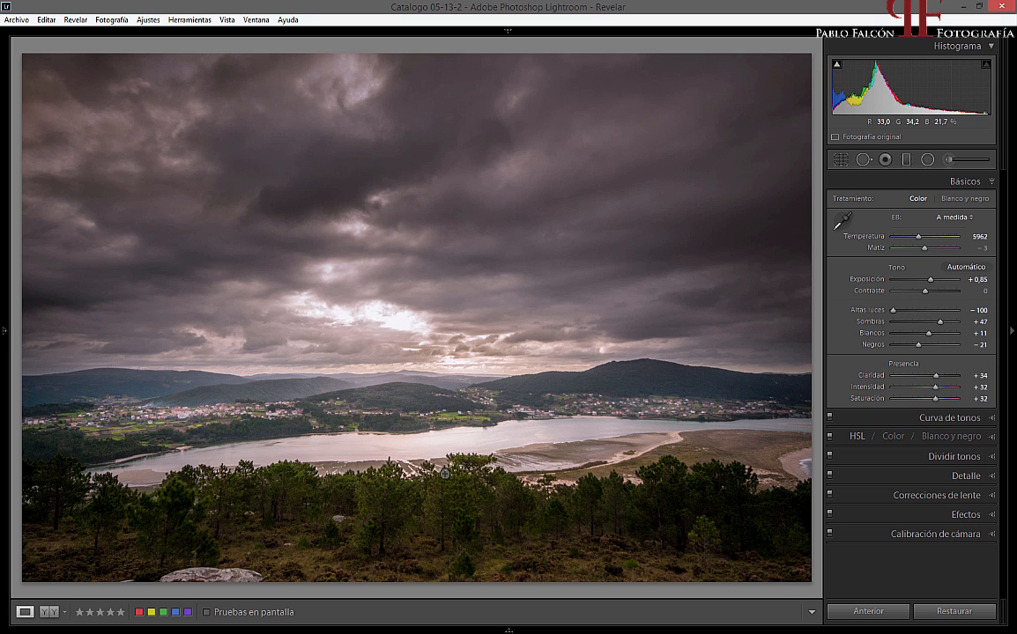